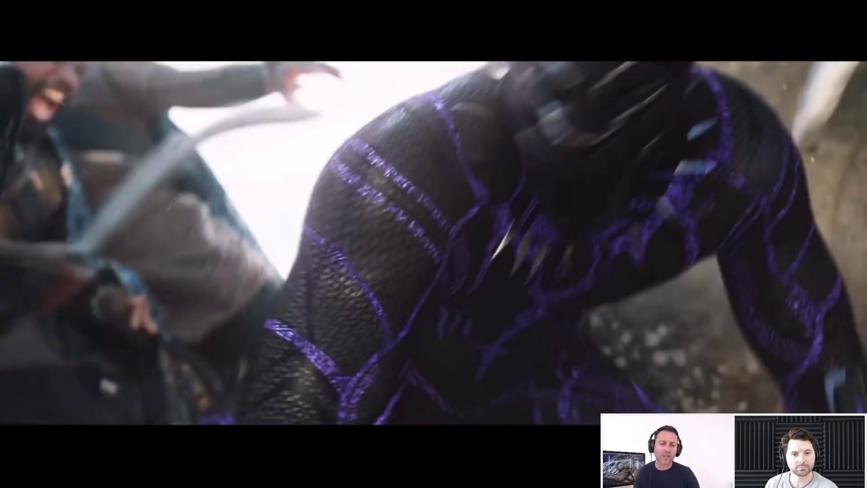
left_click(686, 403)
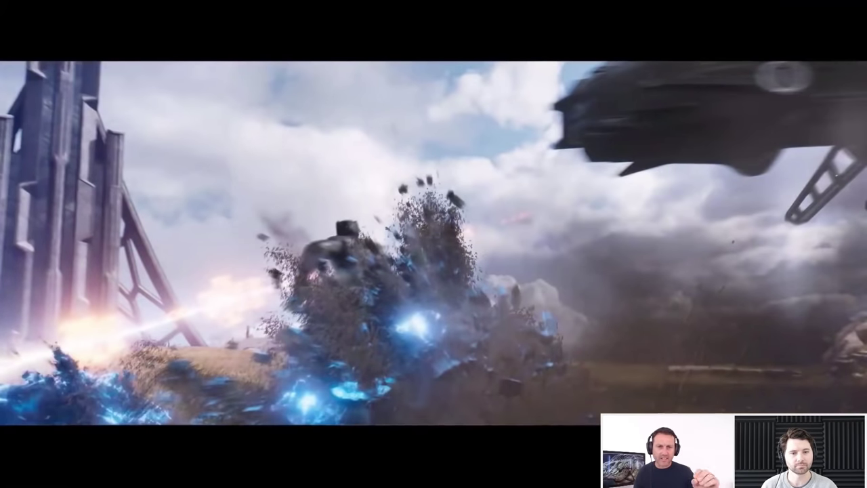
mouse_move(162, 480)
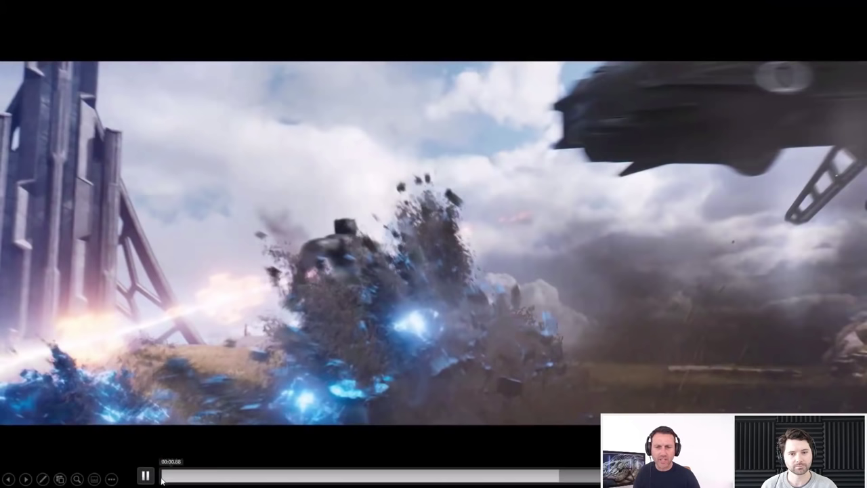
left_click(145, 476)
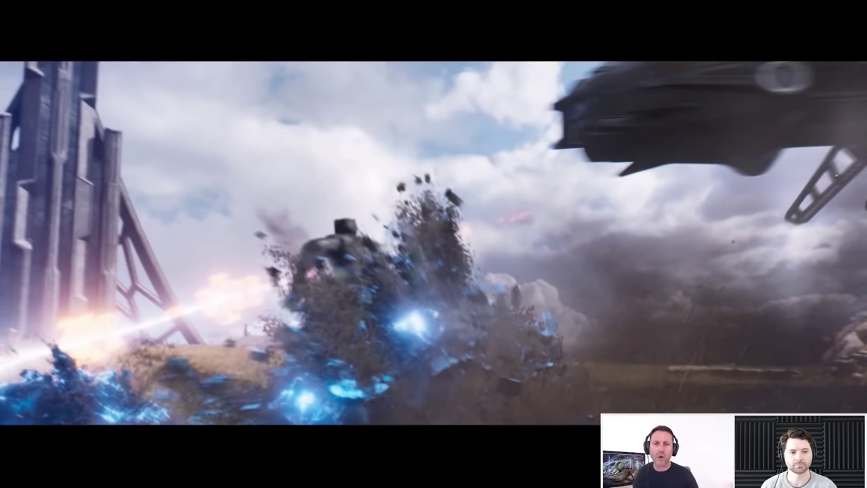
left_click(145, 474)
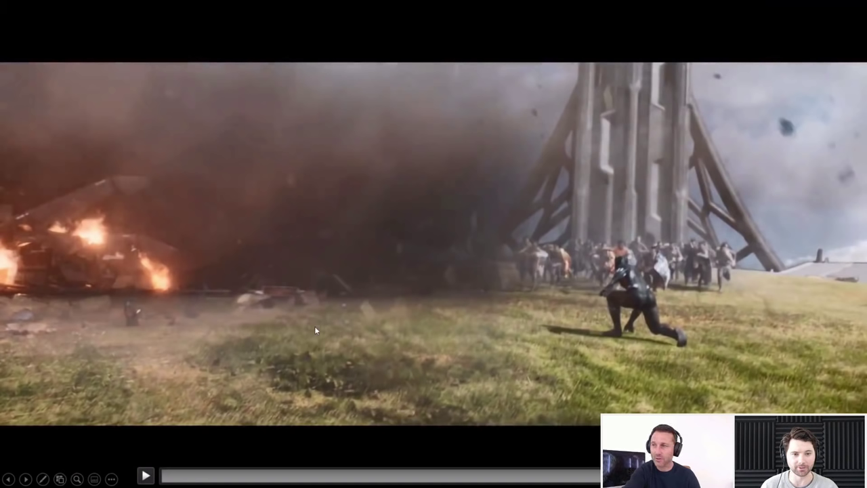
key("alt+Tab")
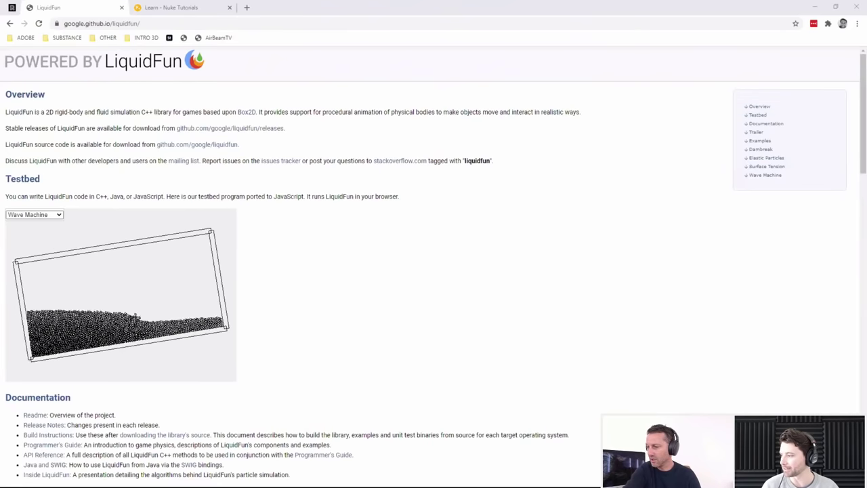
key("alt+Tab")
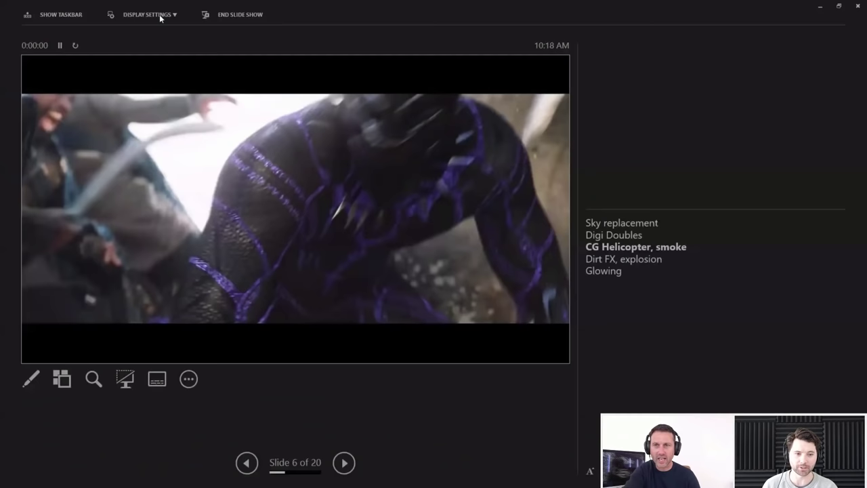
left_click(159, 15)
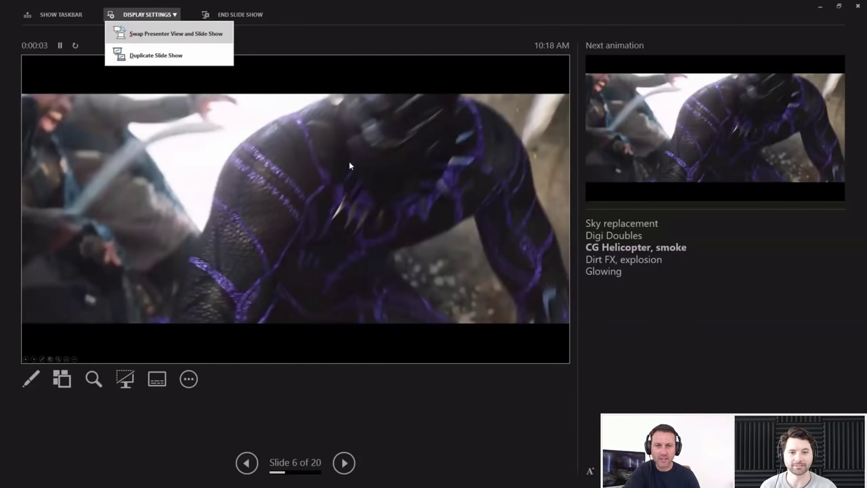
left_click(477, 331)
key("alt+Tab")
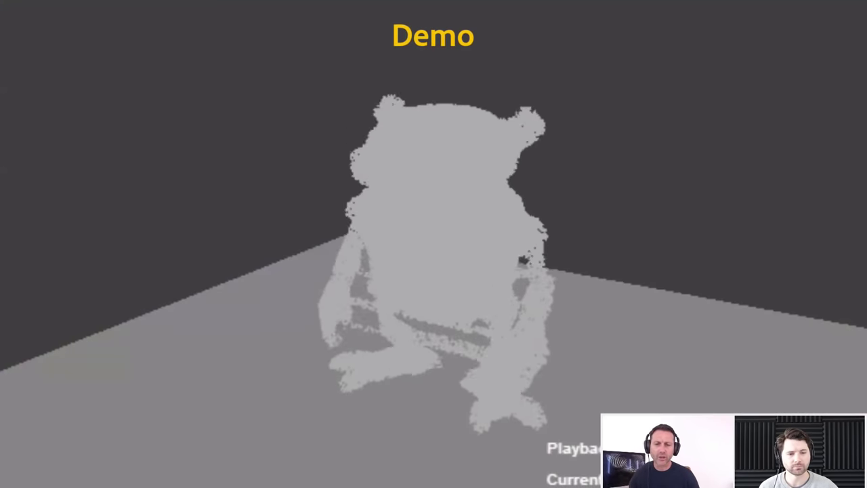
mouse_move(505, 449)
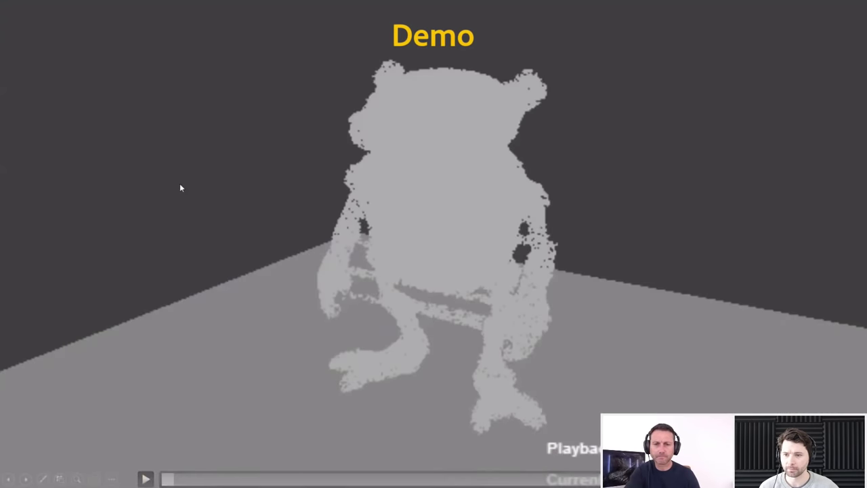
Step: Switch to Maya, frame the robot more closely and select the Eddie1 robot mesh standing on the floor plane
key("alt+Tab")
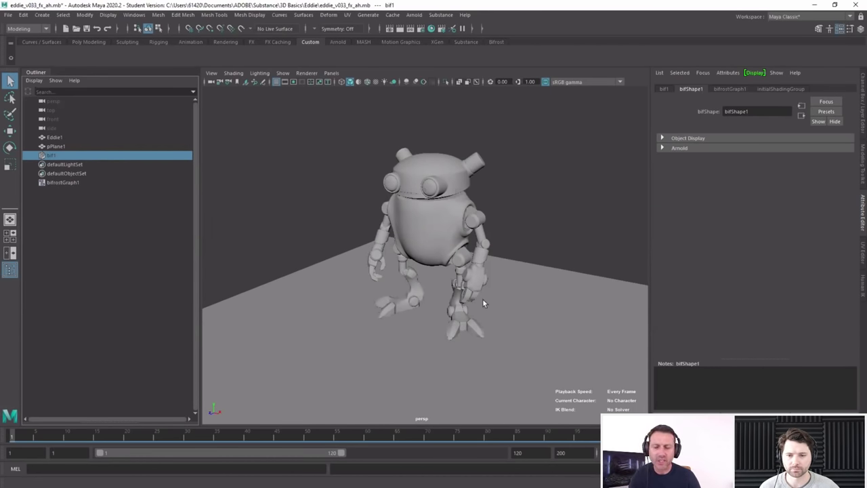
left_click_drag(426, 308, 473, 348, "alt")
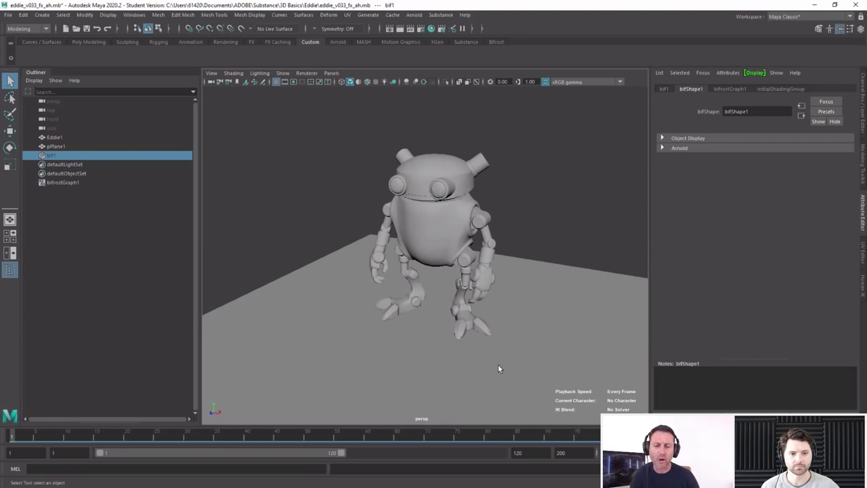
right_click_drag(398, 318, 434, 319, "alt")
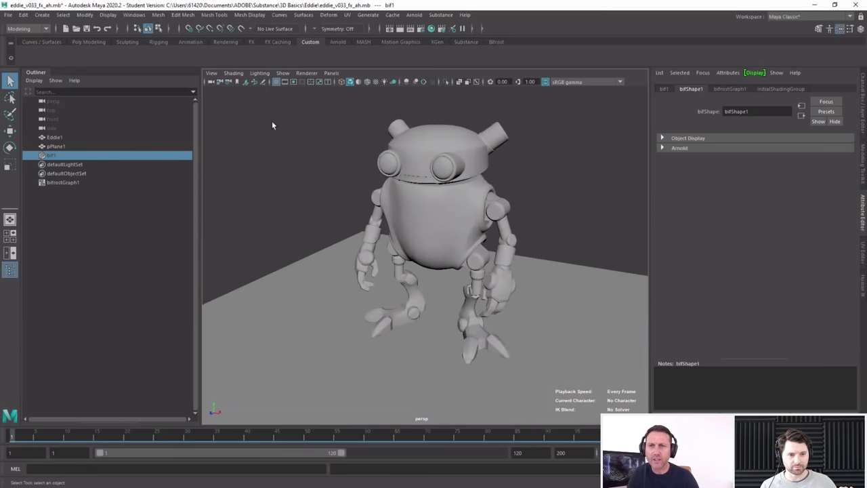
left_click(311, 296)
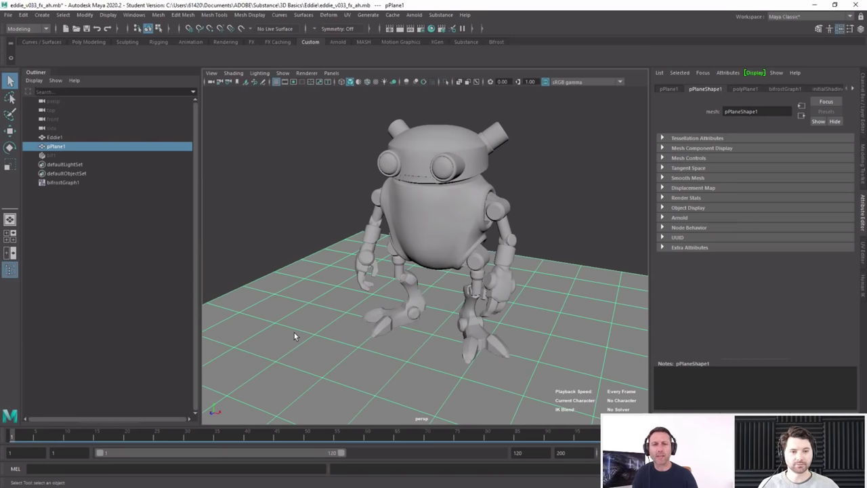
left_click(431, 221)
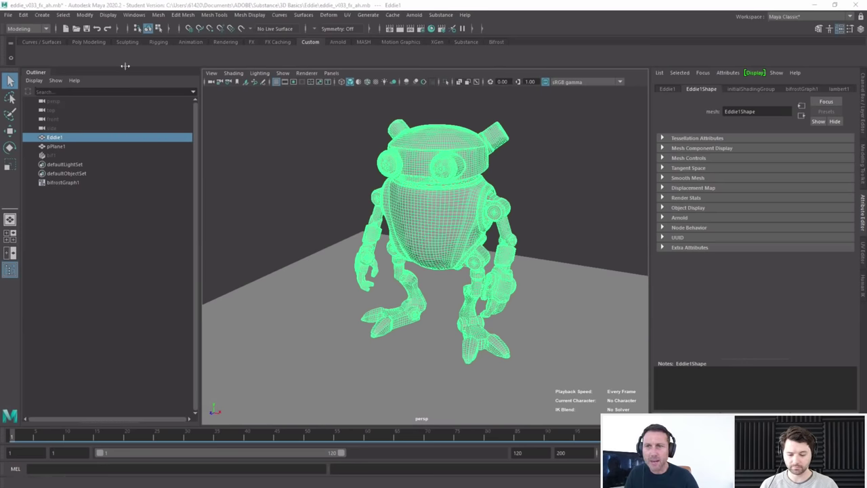
Step: Look over the FX particle tools and browse the Particles, Sand and Smoke example graphs in the Bifrost Browser
left_click(252, 42)
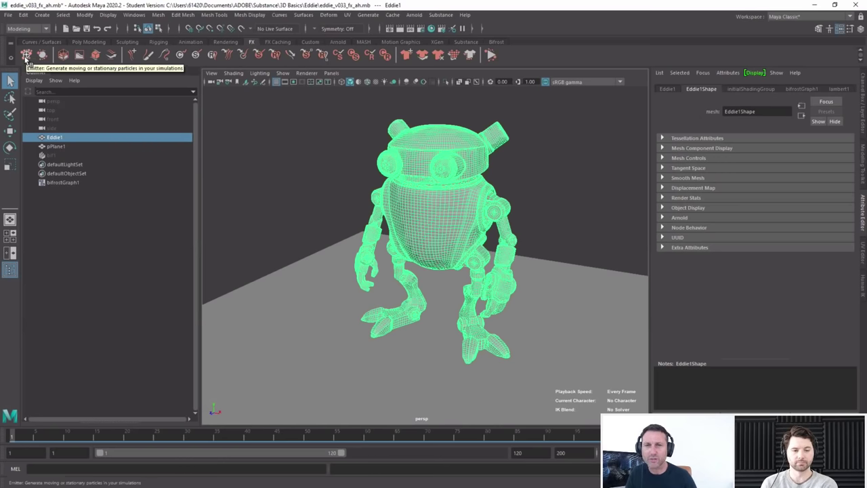
left_click(408, 57)
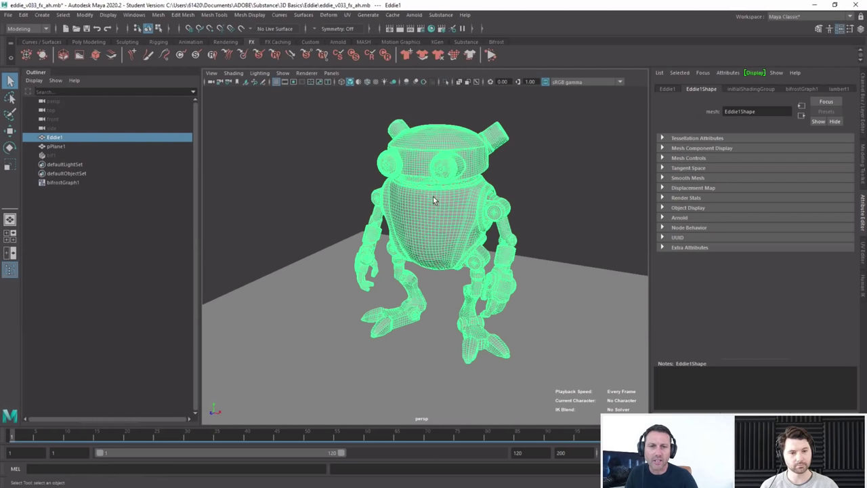
left_click(498, 42)
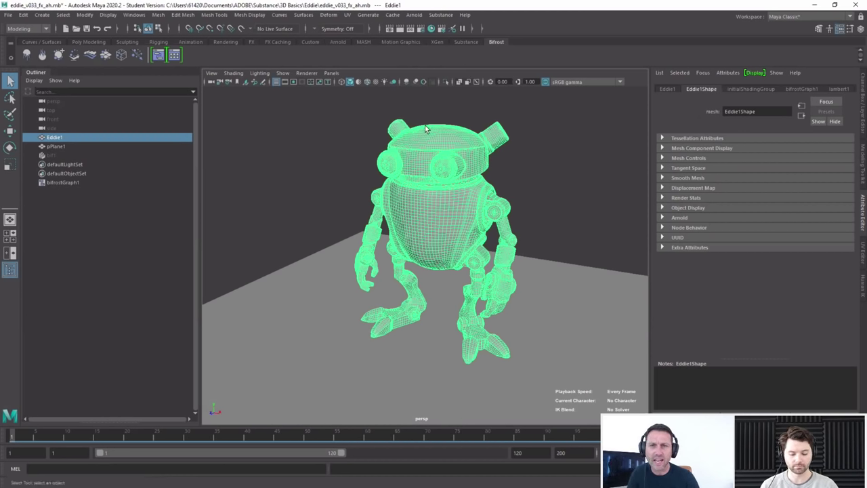
left_click(174, 55)
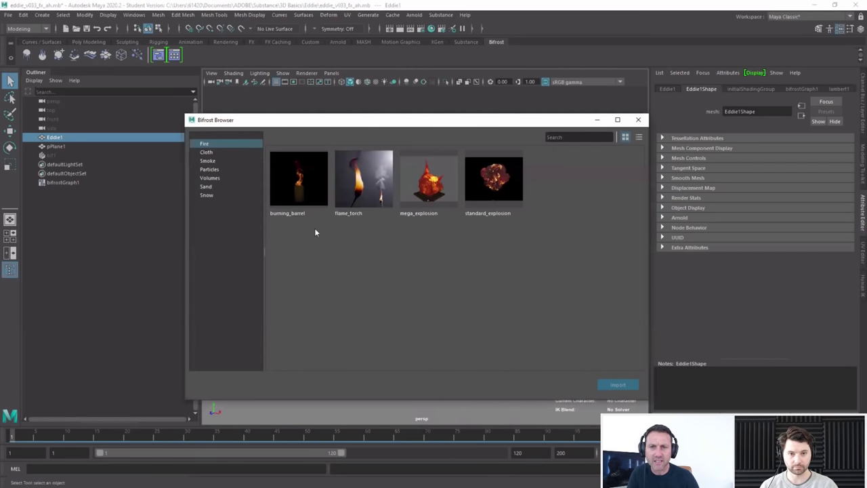
left_click(210, 169)
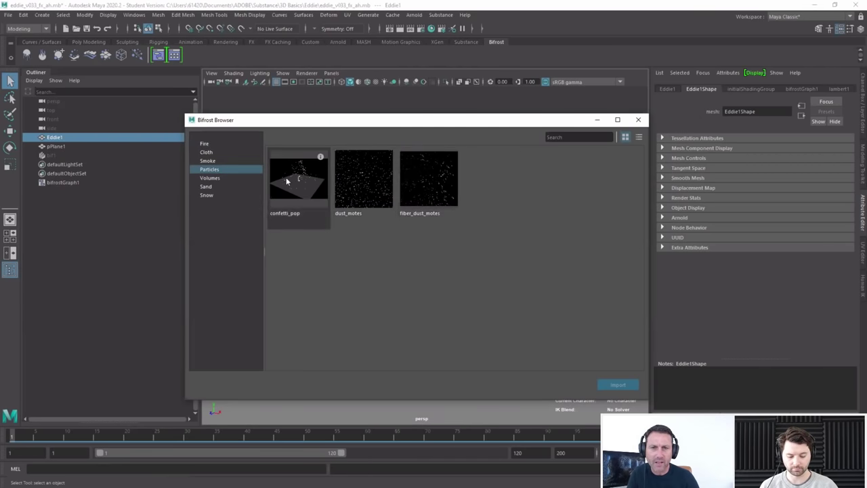
left_click(212, 187)
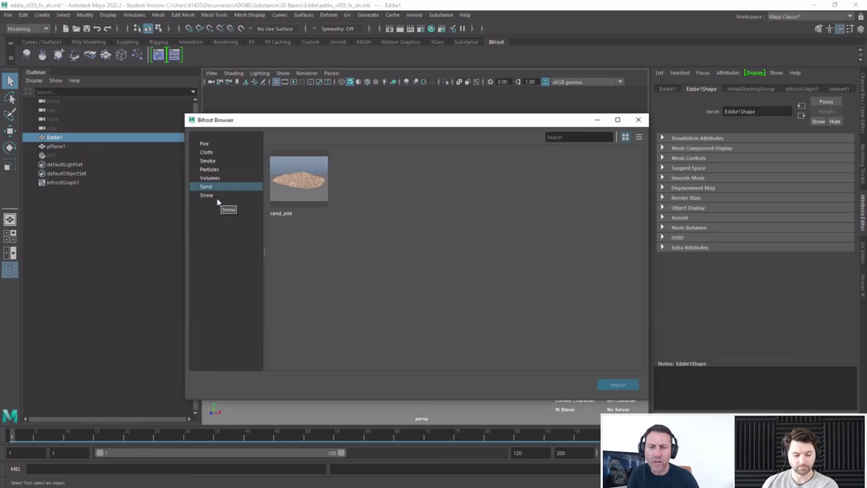
left_click(215, 168)
left_click(208, 161)
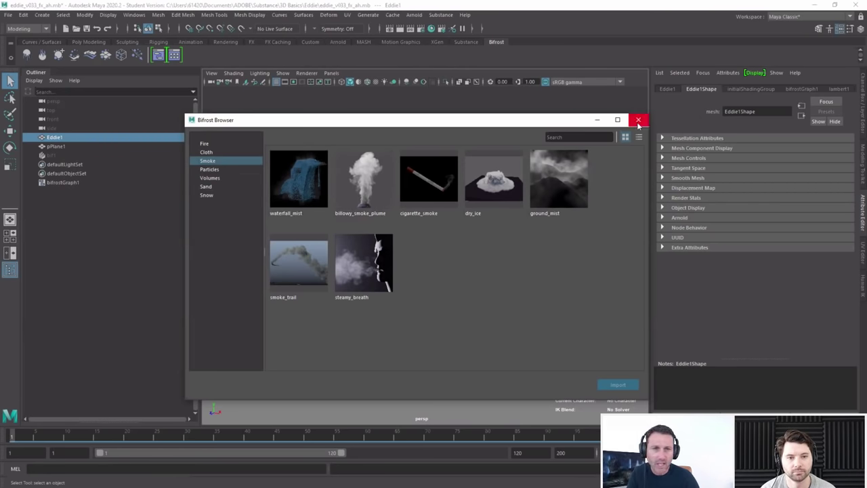
Step: Open the Bifrost Graph Editor and create a new graph with the Eddie1 mesh selected
left_click(158, 55)
left_click(158, 55)
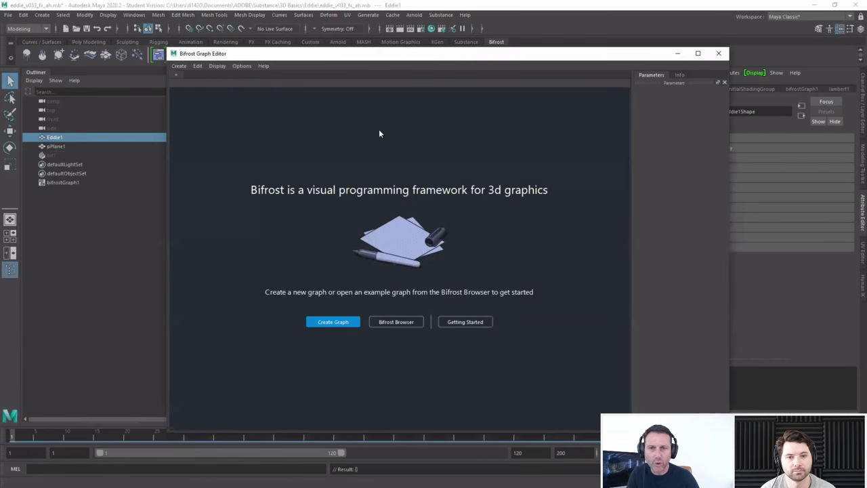
left_click(179, 68)
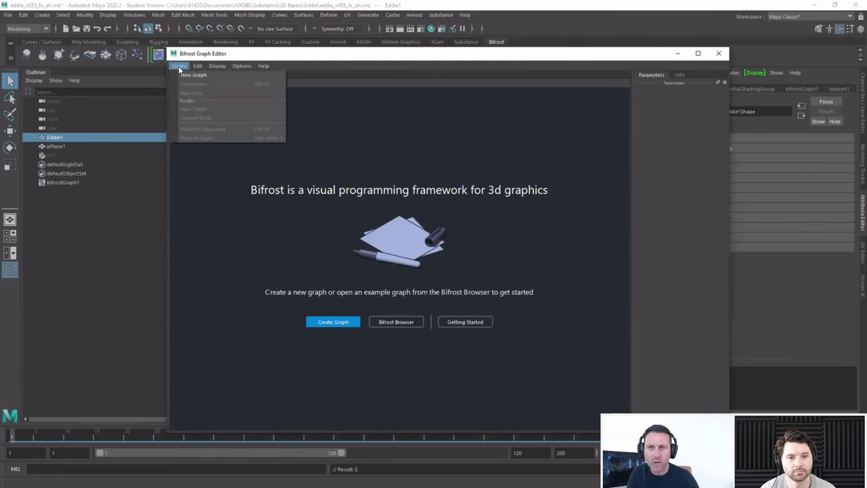
left_click(193, 75)
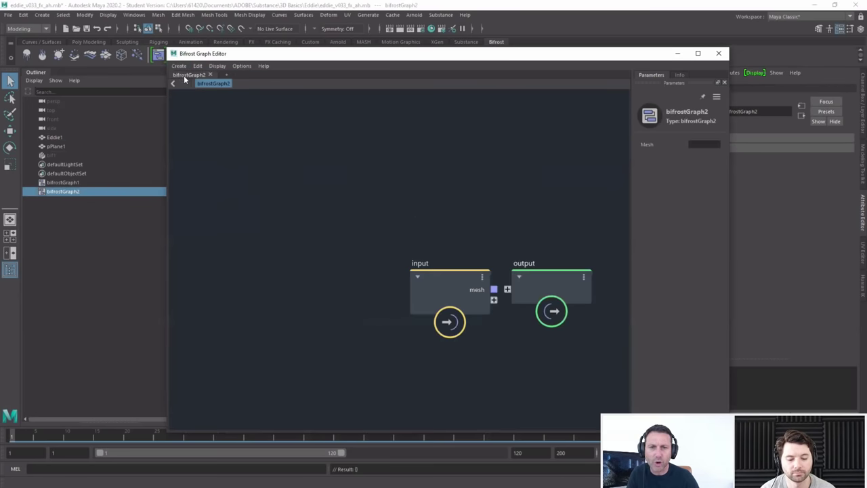
Step: Spread the graph's input and output nodes apart to leave working space between them
left_click_drag(421, 292, 252, 285)
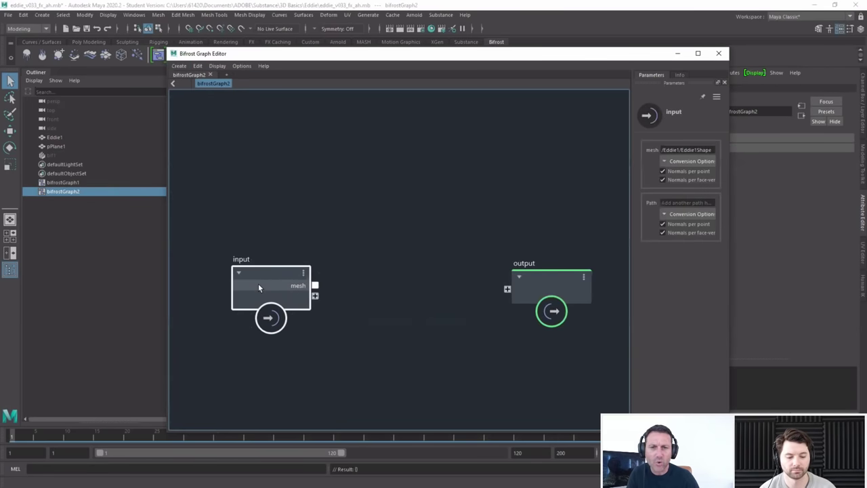
left_click_drag(558, 279, 566, 254)
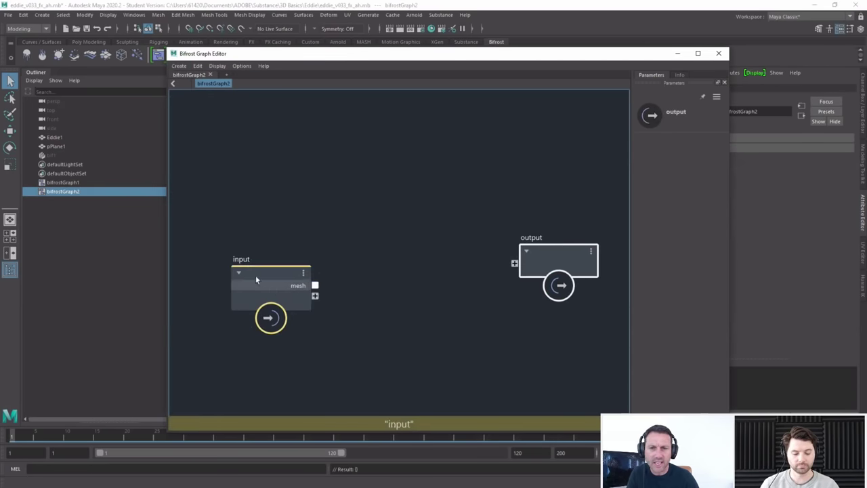
left_click_drag(255, 275, 238, 255)
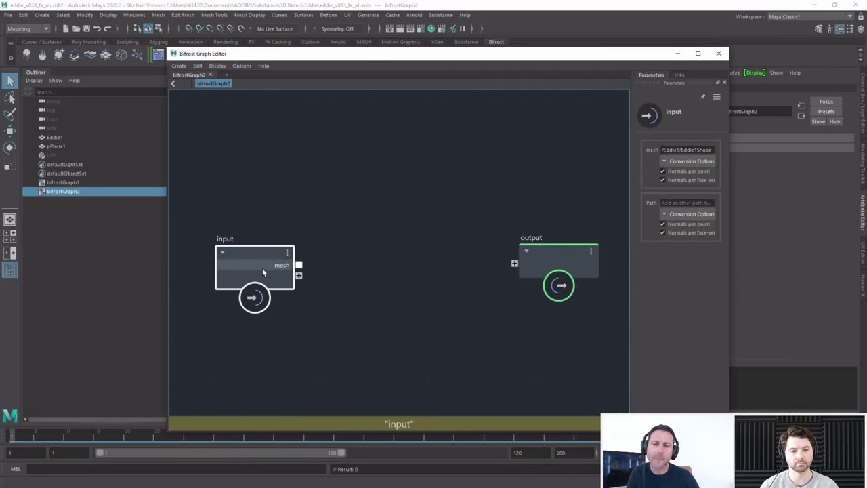
left_click_drag(263, 272, 249, 249)
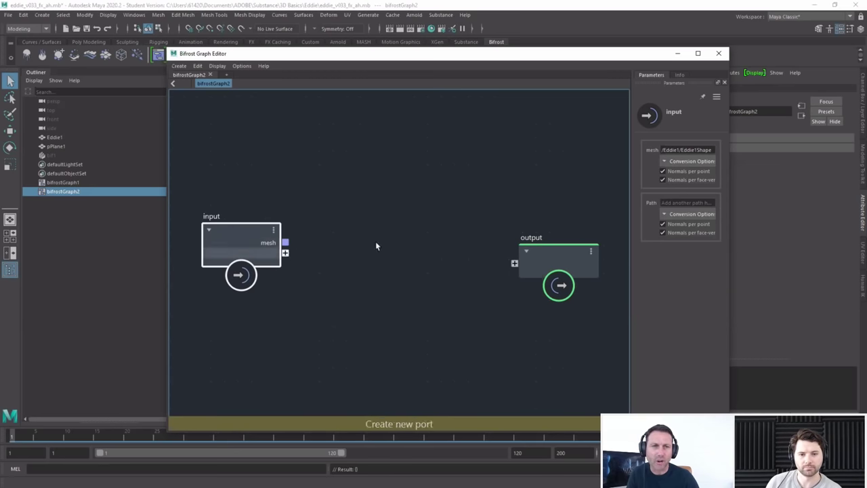
left_click_drag(540, 250, 502, 239)
Step: Widen the Bifrost Graph Editor window and delete the default input node
left_click(252, 237)
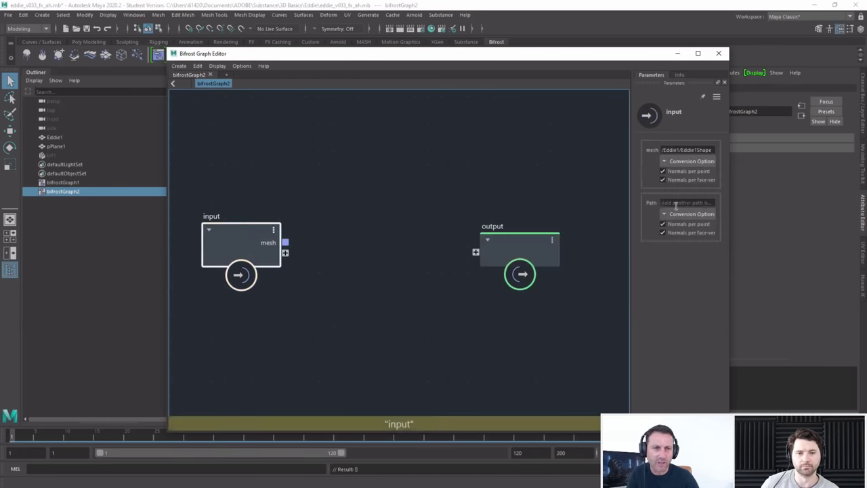
left_click_drag(728, 175, 775, 170)
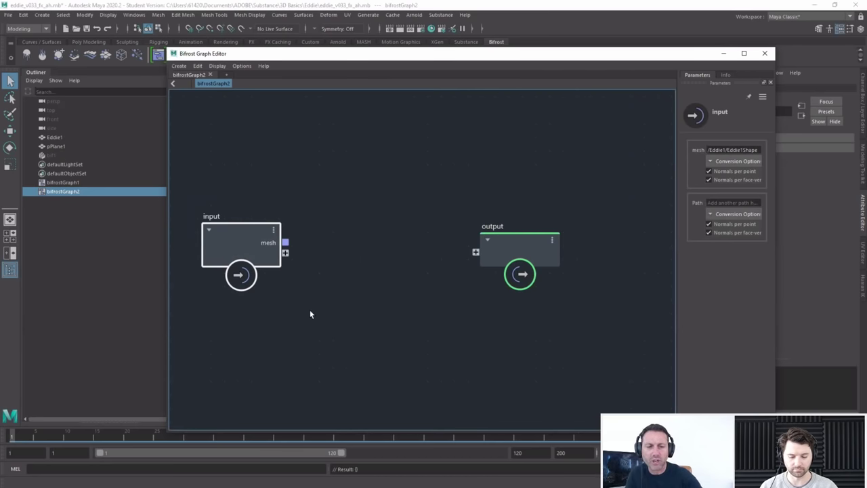
key("Delete")
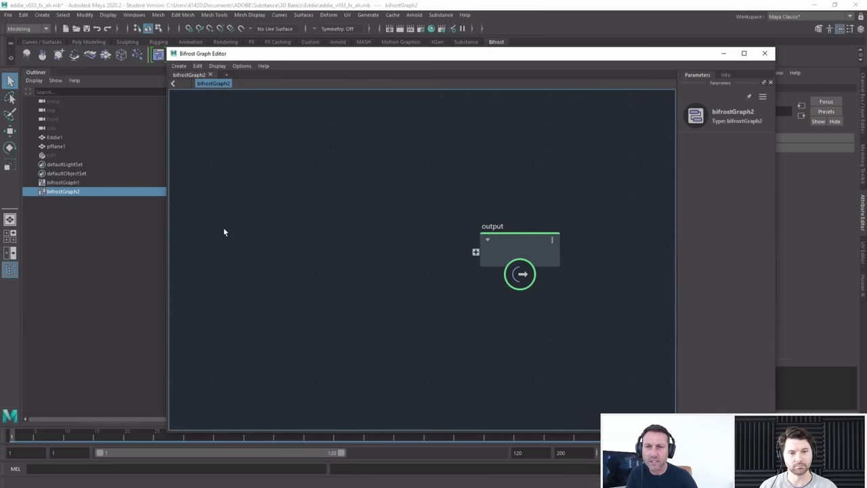
Step: Add Eddie1 and pPlane1 from the Outliner to the graph as separate input nodes, and move the output node farther from them
left_click(57, 137)
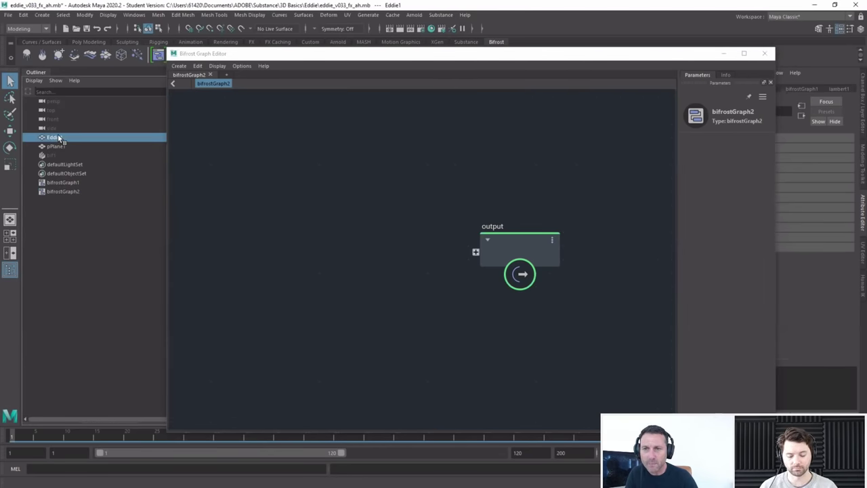
left_click_drag(255, 225, 244, 308)
left_click_drag(66, 145, 243, 161)
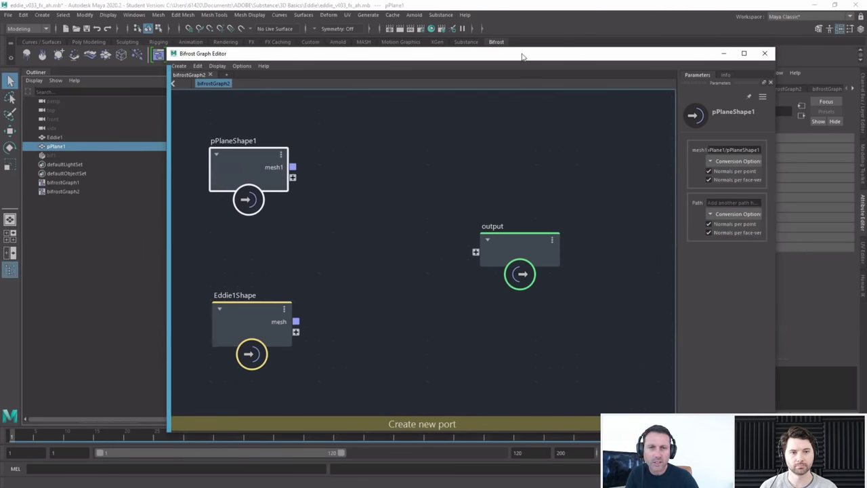
scroll(405, 300, "down", 2)
left_click_drag(515, 249, 616, 249)
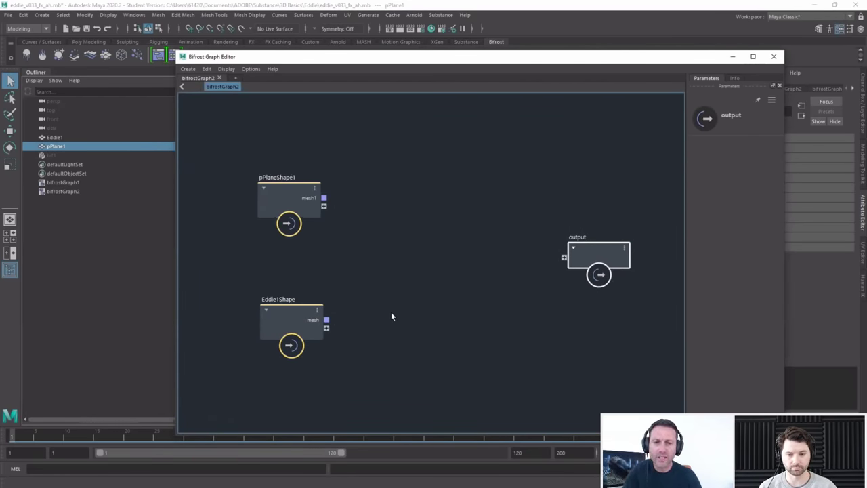
Step: Add a source_mpm_sand node beside the Eddie1Shape input and connect Eddie1Shape's mesh to its geometry port
key("Tab")
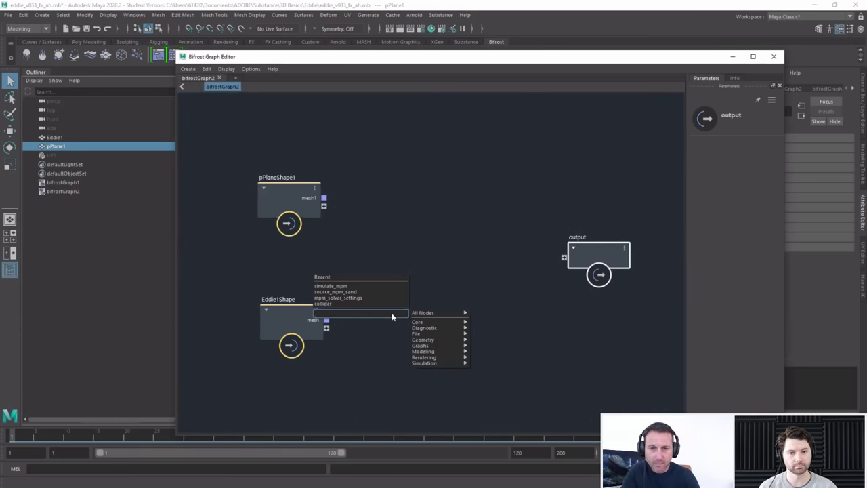
left_click(349, 292)
left_click_drag(392, 319, 409, 315)
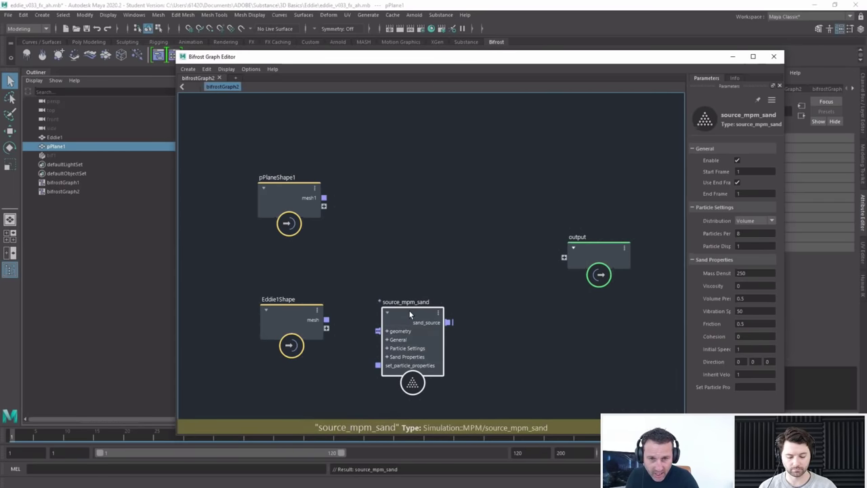
left_click_drag(406, 311, 404, 314)
left_click_drag(325, 320, 375, 334)
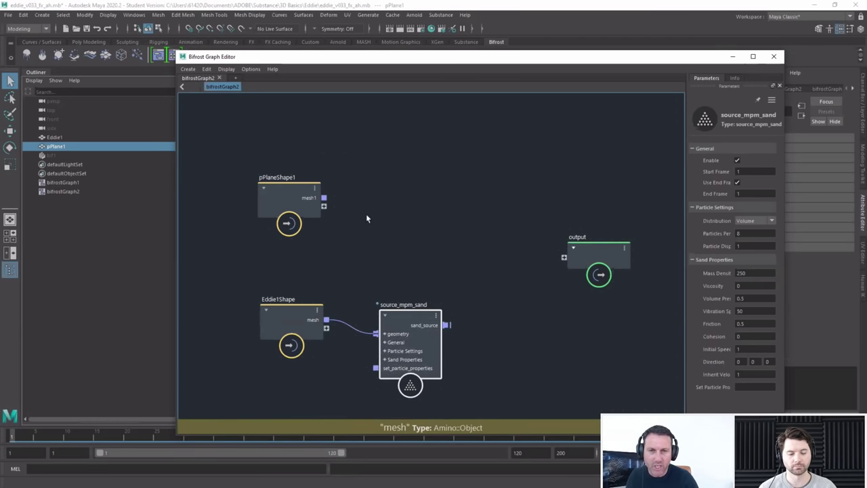
Step: Add a collider node beside the pPlaneShape1 input, connect the plane's mesh1 to its geometry port, and space the two nodes out
key("Tab")
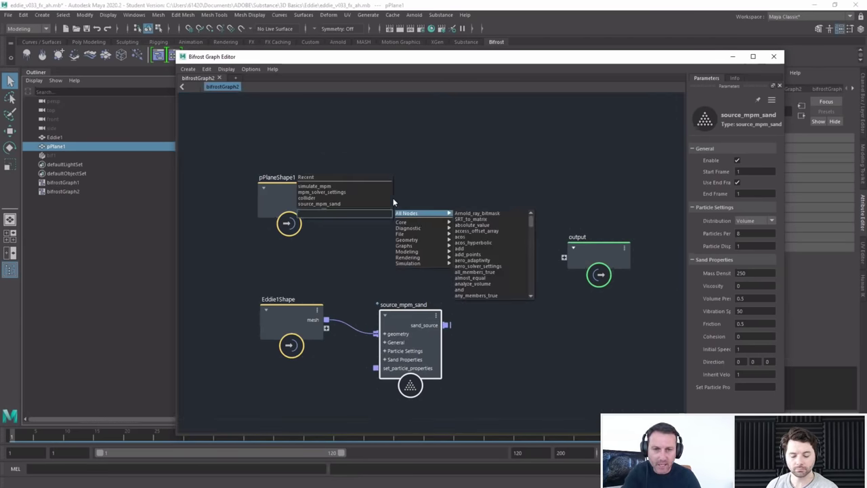
left_click(319, 198)
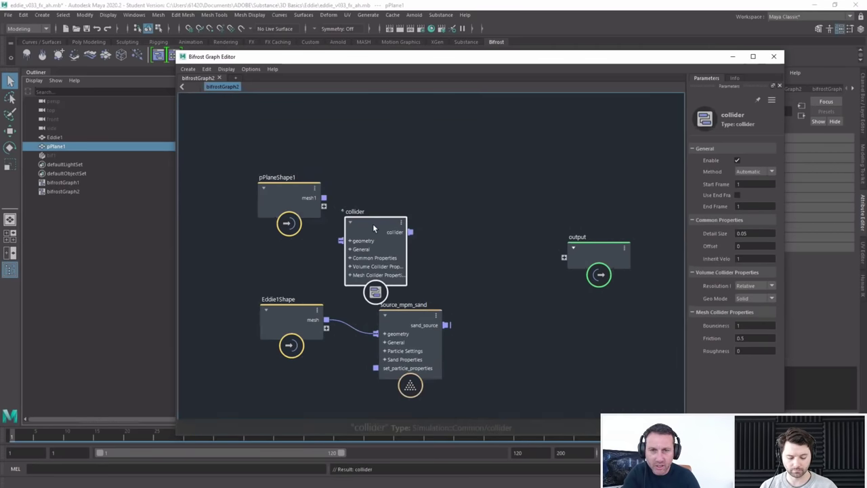
left_click_drag(372, 223, 395, 178)
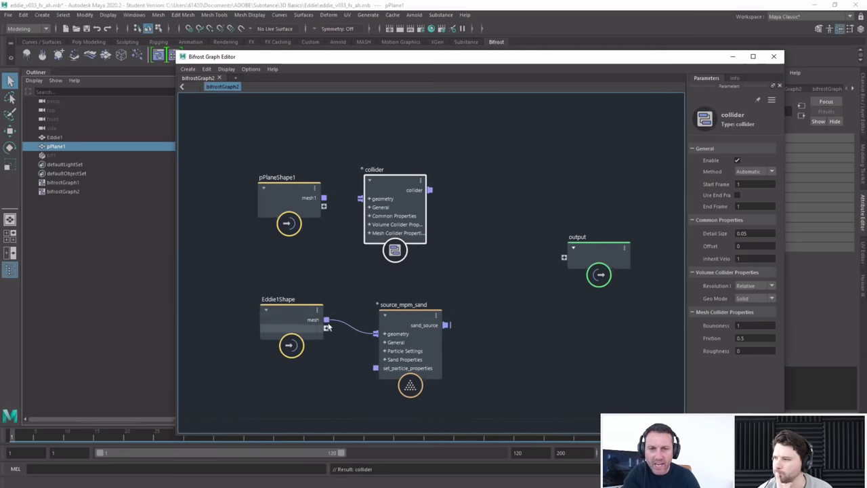
left_click_drag(397, 182, 414, 192)
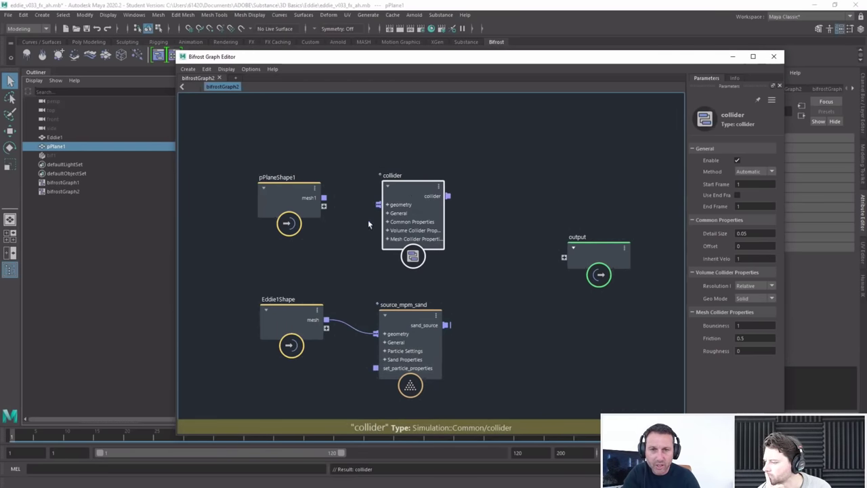
left_click_drag(323, 201, 387, 187)
left_click_drag(289, 185, 266, 175)
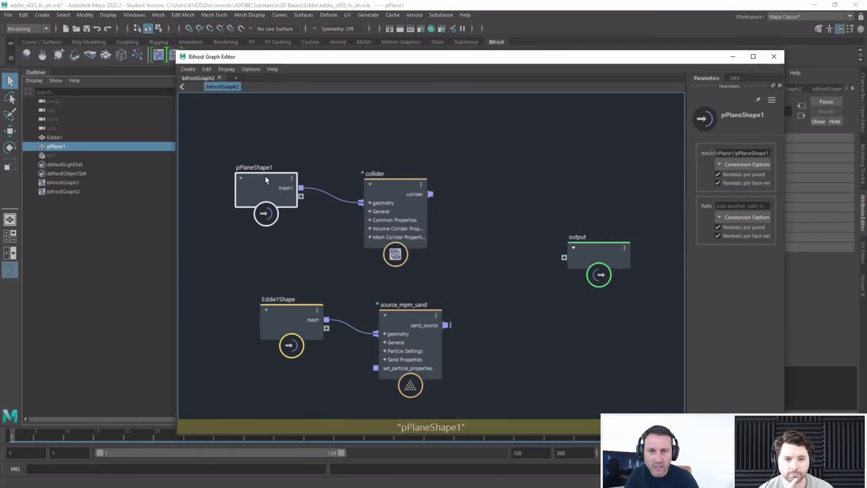
left_click_drag(389, 182, 400, 175)
Step: Widen the parameter area and set the source_mpm_sand node's Particle Display Scale to 0.4
left_click_drag(414, 320, 402, 321)
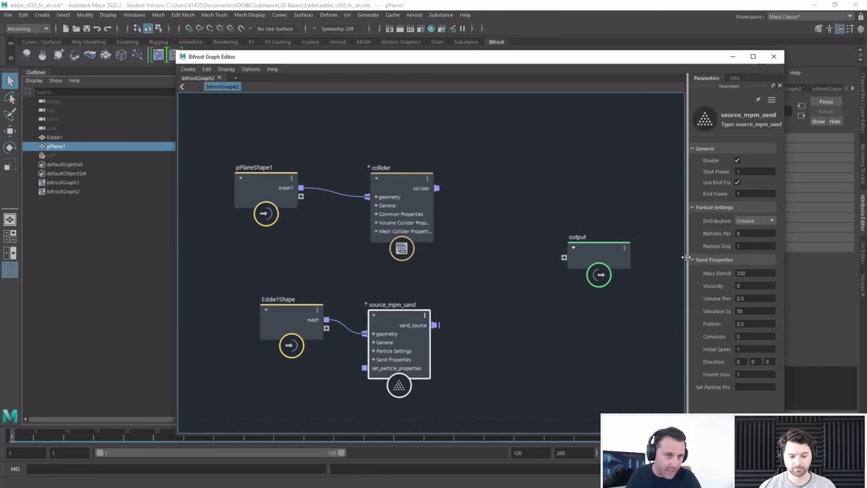
left_click_drag(656, 255, 648, 255)
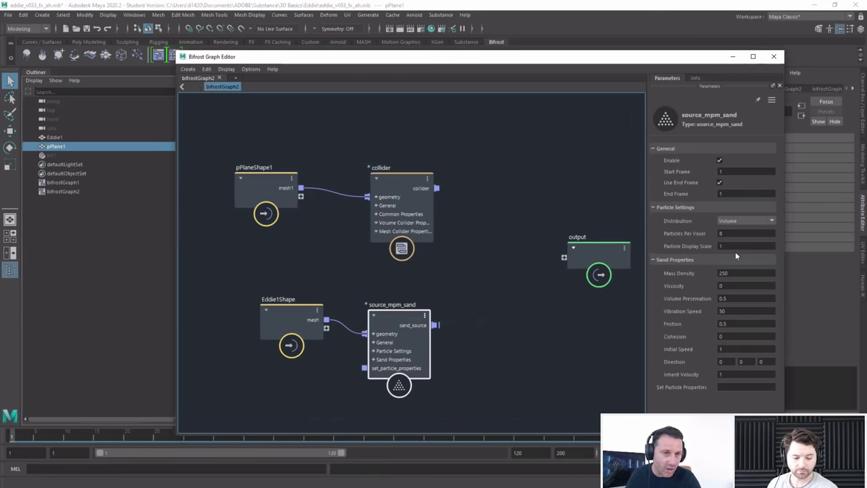
left_click(713, 246)
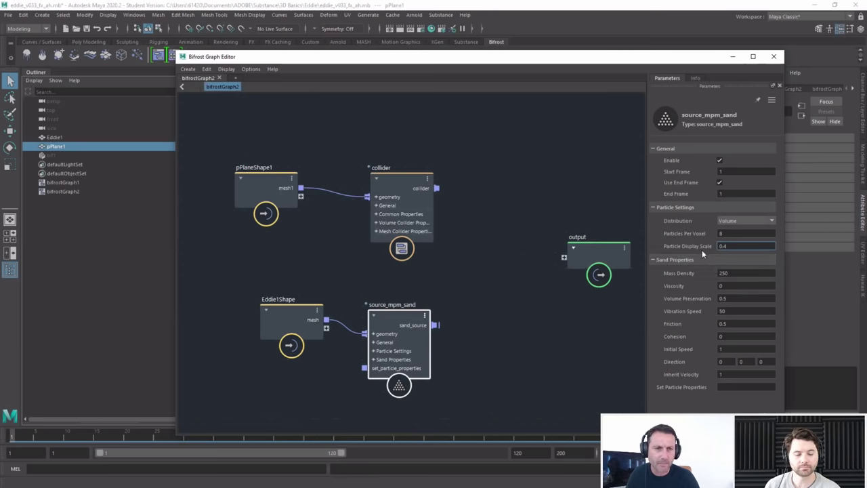
Step: Add a simulate_mpm node and place it just before the output node, nudging the neighbouring nodes apart
left_click(245, 176)
left_click_drag(245, 176, 236, 171)
left_click_drag(401, 180, 397, 178)
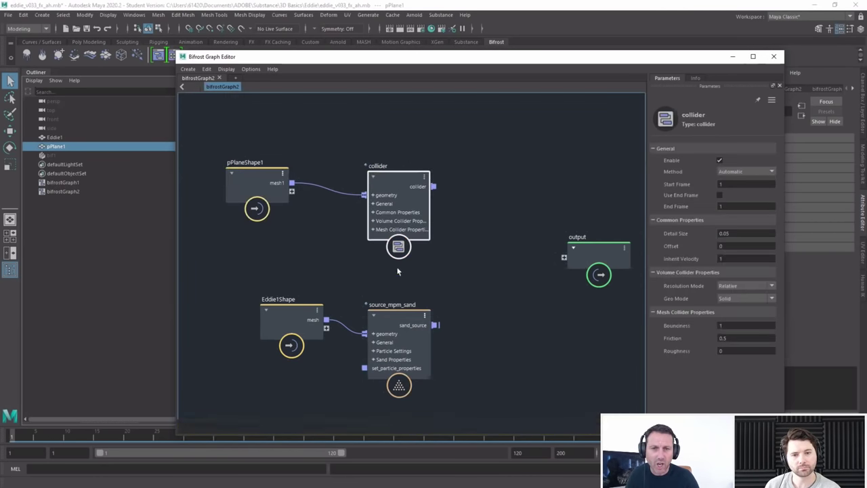
mouse_move(395, 315)
left_mouse_down()
mouse_move(403, 317)
mouse_move(392, 318)
left_mouse_up()
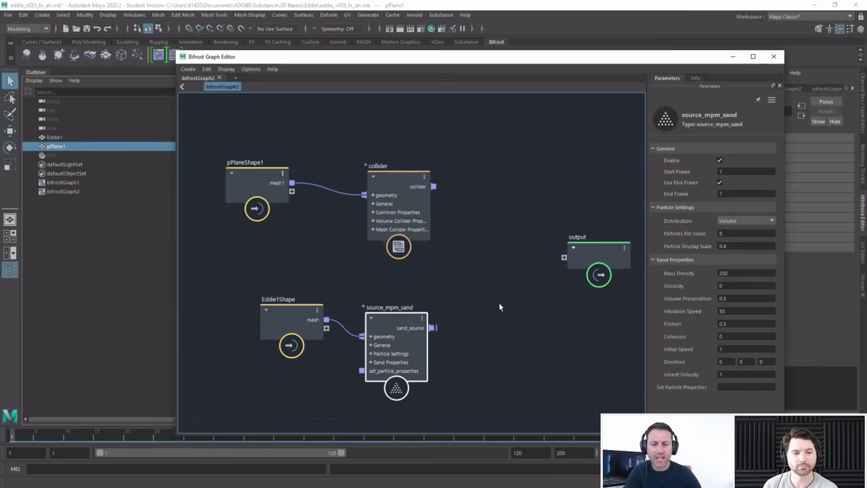
key("Tab")
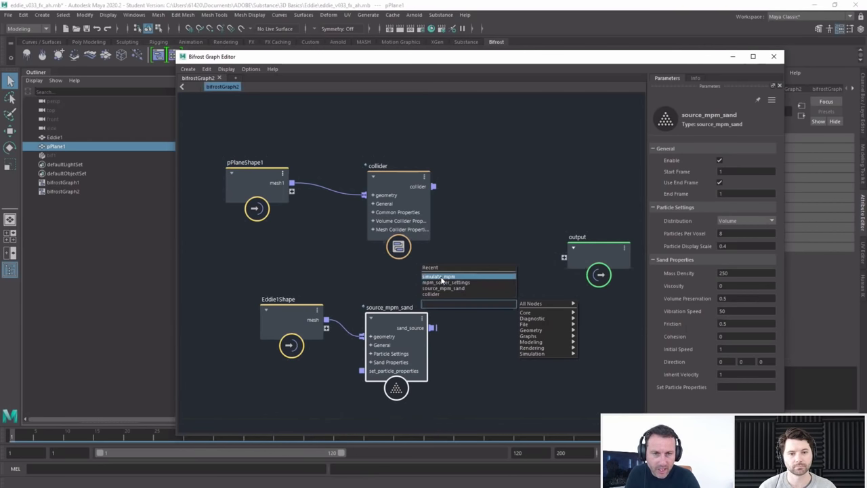
left_click(467, 278)
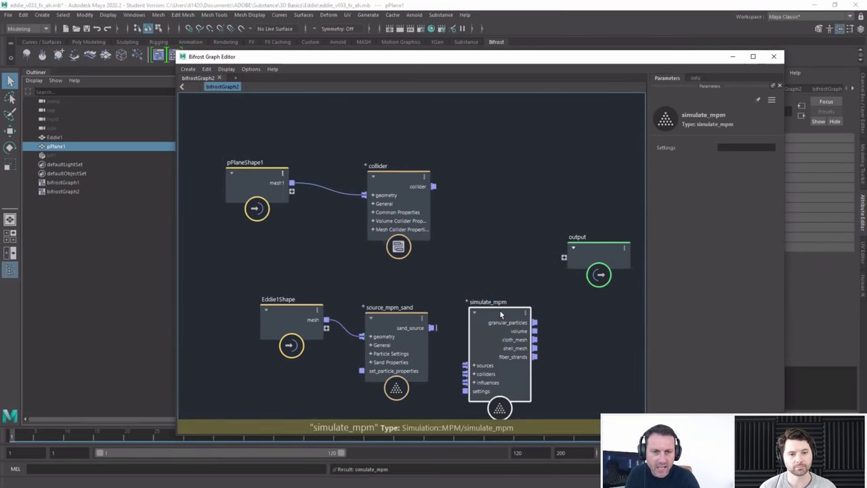
left_click_drag(504, 312, 522, 220)
left_click_drag(607, 264, 621, 256)
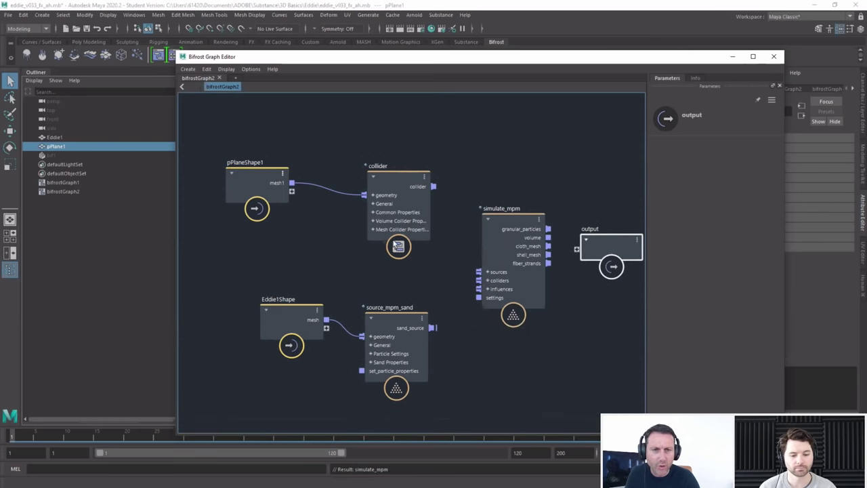
Step: Move both mesh input nodes, the collider and the source_mpm_sand node farther away from simulate_mpm to free up space
left_click_drag(288, 320, 232, 312)
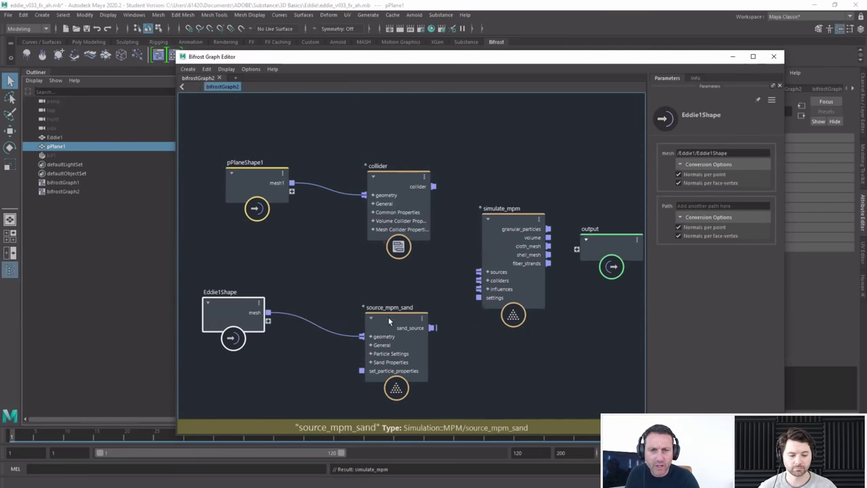
left_click_drag(388, 317, 325, 313)
left_click_drag(396, 178, 345, 178)
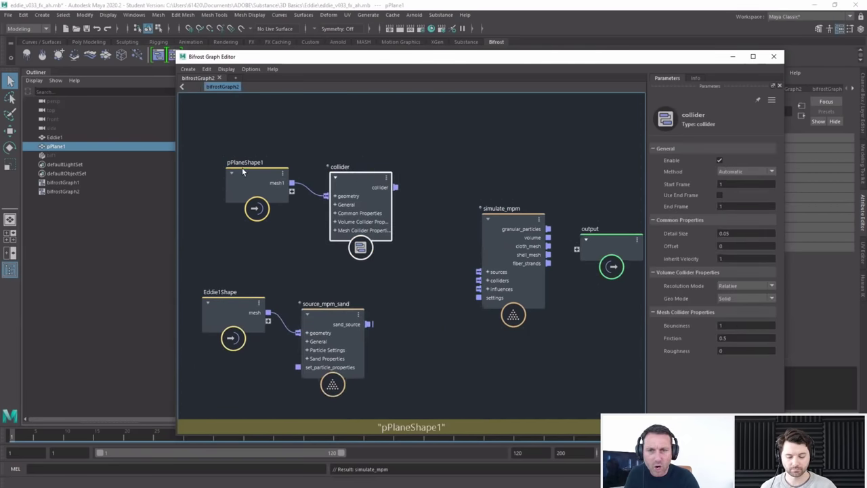
left_click_drag(242, 170, 222, 166)
left_click(342, 178)
left_click_drag(337, 315, 356, 315)
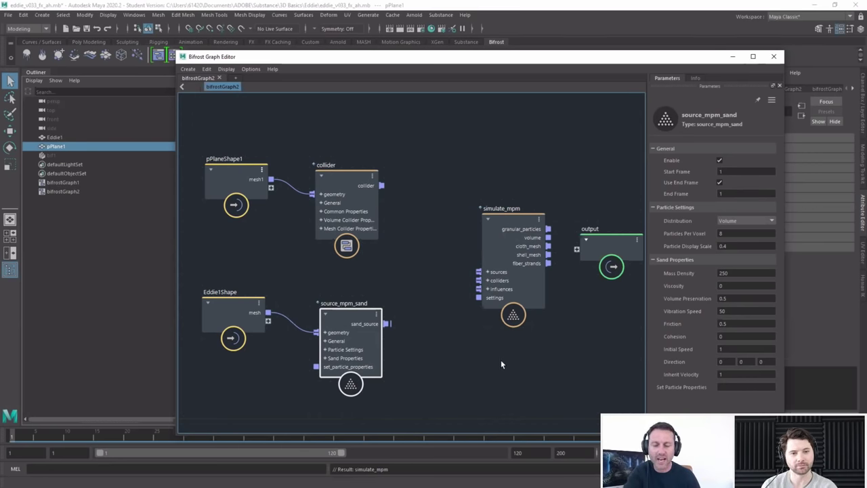
Step: Add an mpm_solver_settings node and place it below the source_mpm_sand node
key("Tab")
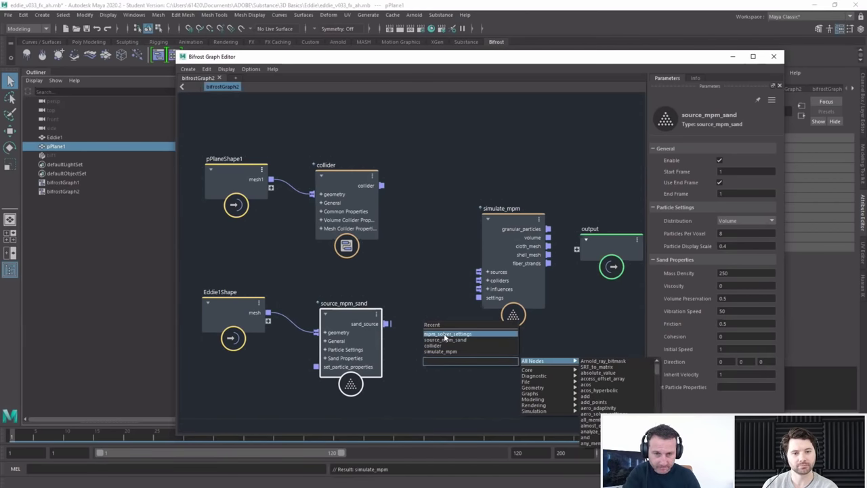
key("Return")
left_click_drag(346, 310, 352, 289)
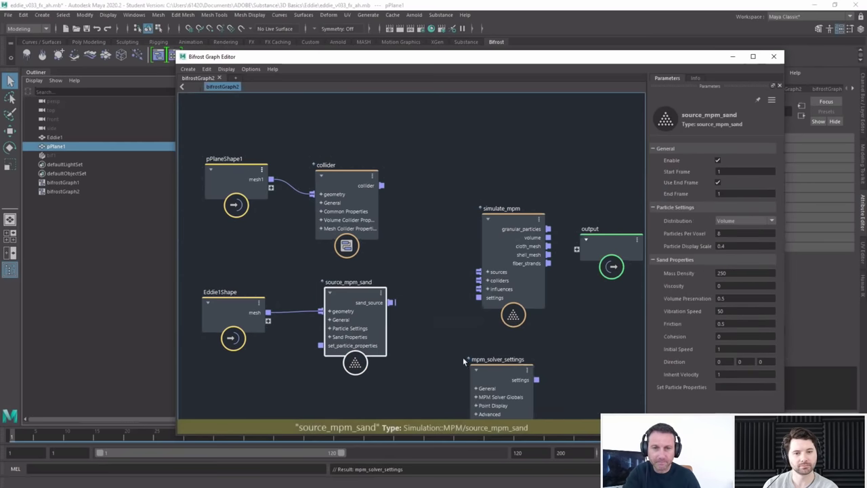
left_click_drag(497, 369, 357, 405)
scroll(475, 354, "down", 2)
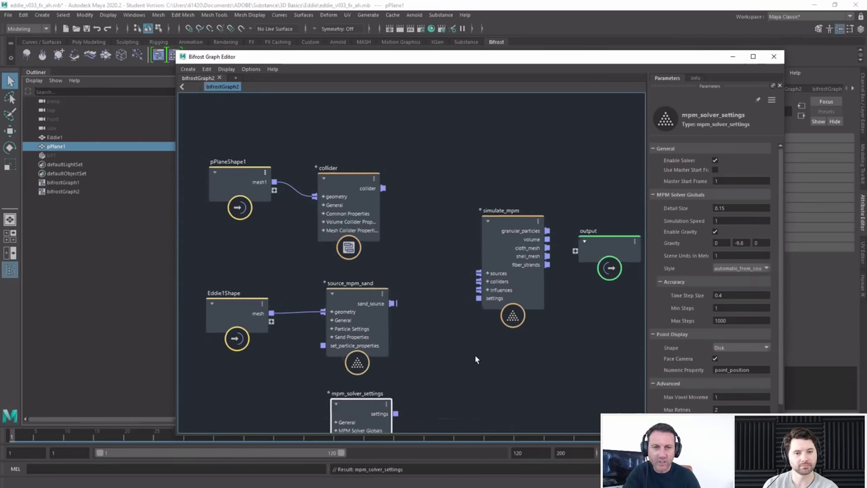
Step: Connect the collider, sand_source and solver settings outputs to simulate_mpm's colliders, sources and settings ports
left_click_drag(217, 167, 380, 348)
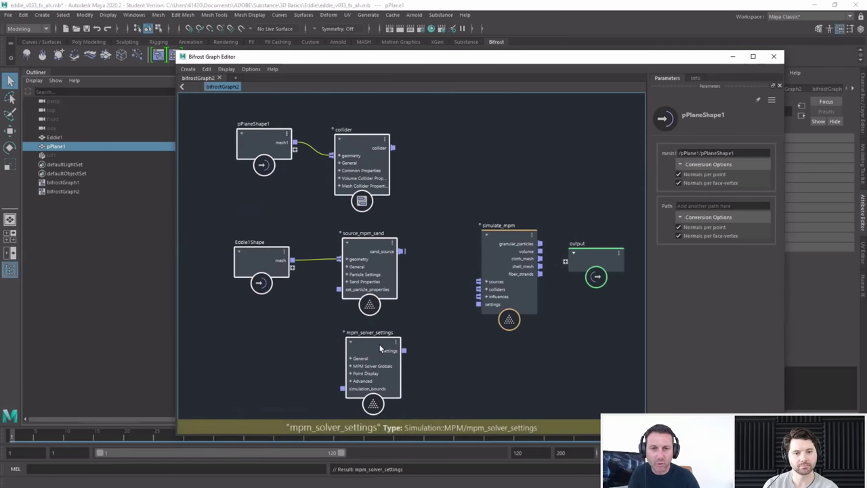
left_click(419, 333)
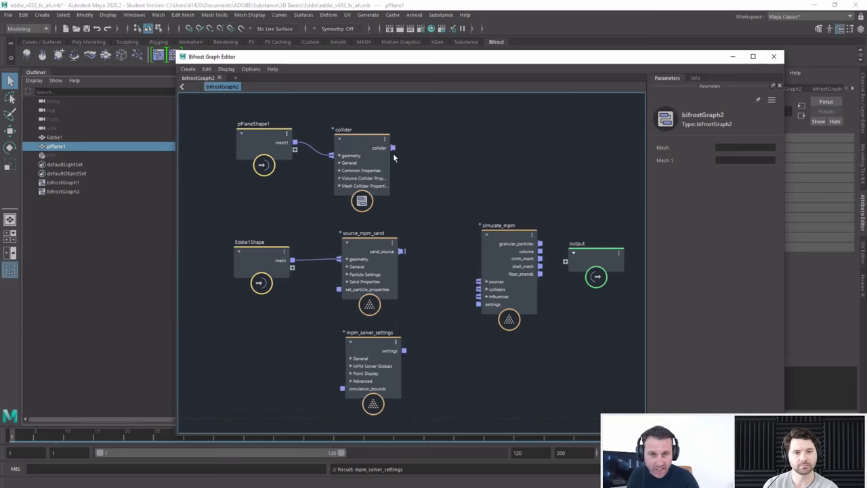
left_click_drag(392, 147, 497, 292)
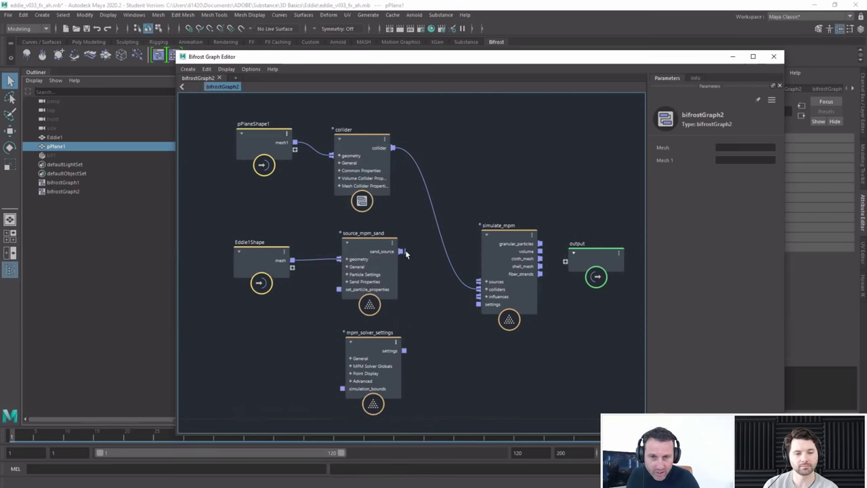
left_click_drag(401, 252, 477, 282)
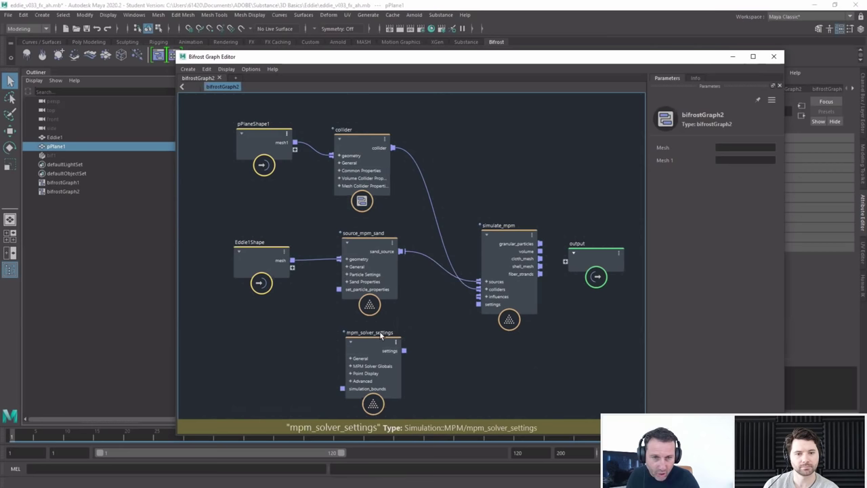
left_click_drag(404, 350, 481, 304)
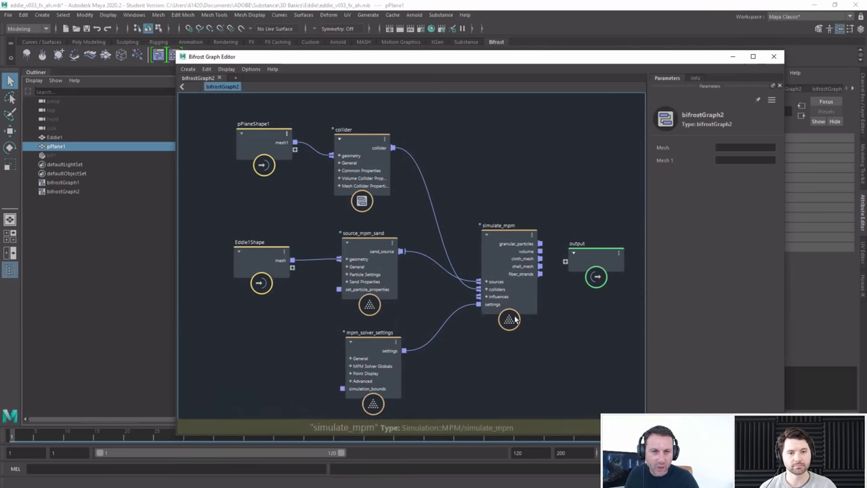
Step: Set the Detail Size of the mpm_solver_settings node to 0.4
left_click(377, 344)
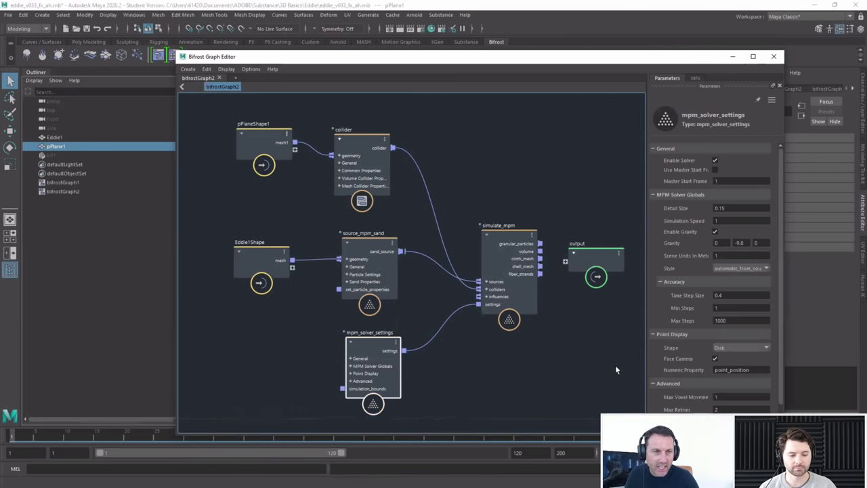
left_click_drag(731, 207, 697, 210)
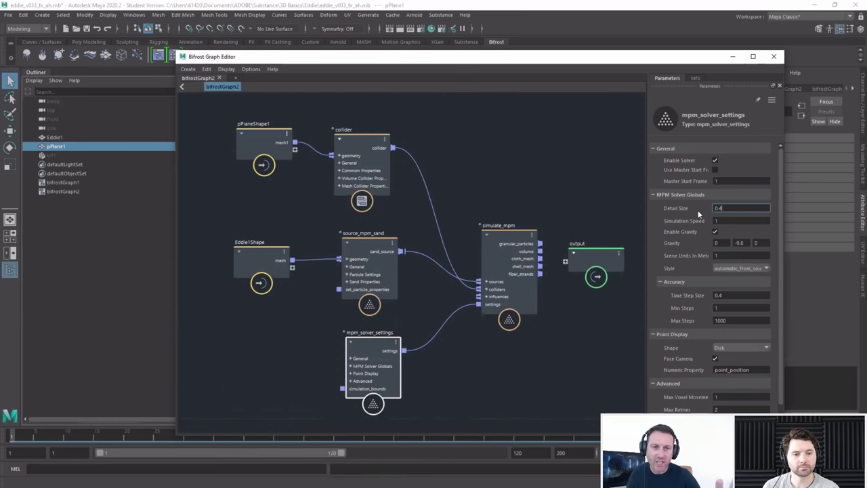
scroll(736, 281, "down", 1)
scroll(731, 293, "up", 1)
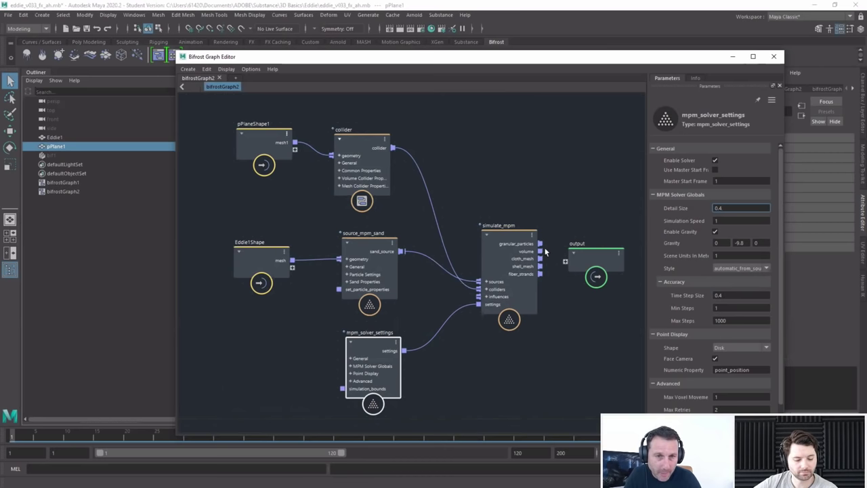
Step: Connect simulate_mpm's granular_particles to the output node and minimize the Bifrost Graph Editor to reveal the viewport
left_click_drag(541, 244, 568, 267)
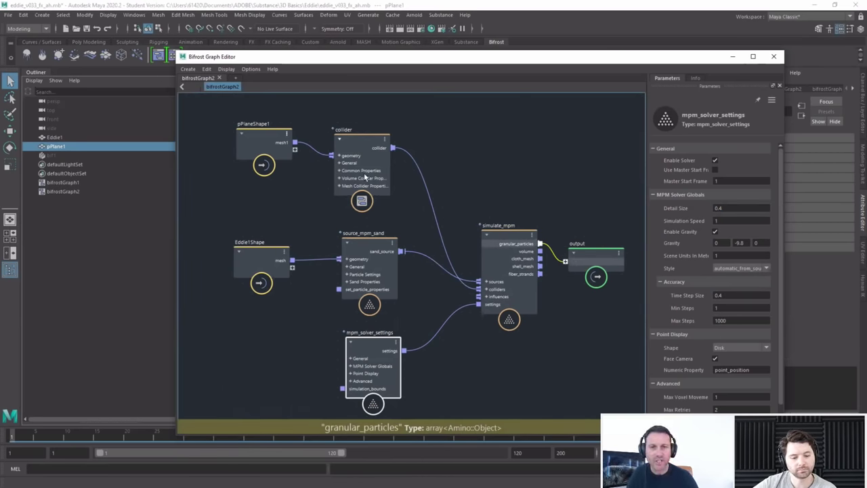
left_click_drag(566, 261, 567, 255)
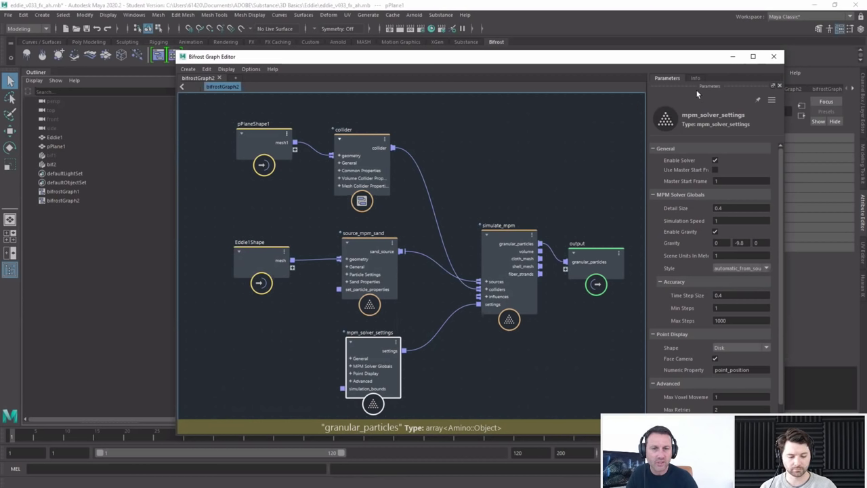
left_click(731, 57)
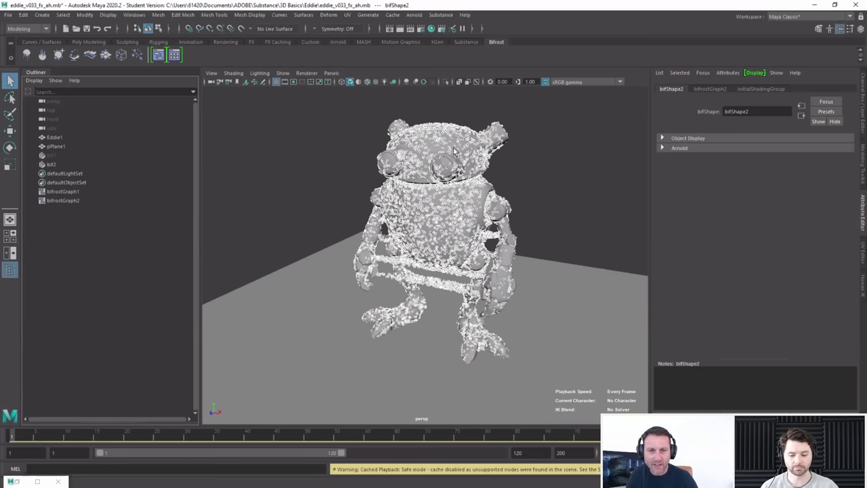
Step: Turn off Visibility in the object display settings of the Eddie1 mesh's shape
left_click(54, 137)
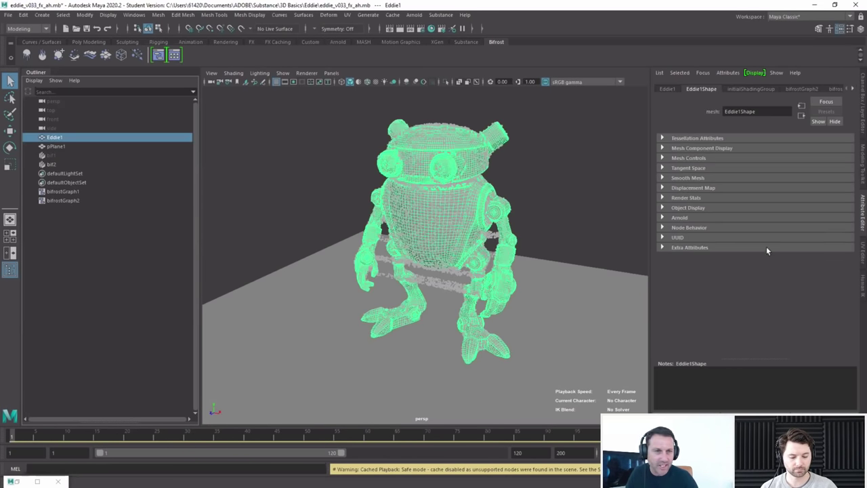
left_click(663, 207)
left_click(729, 217)
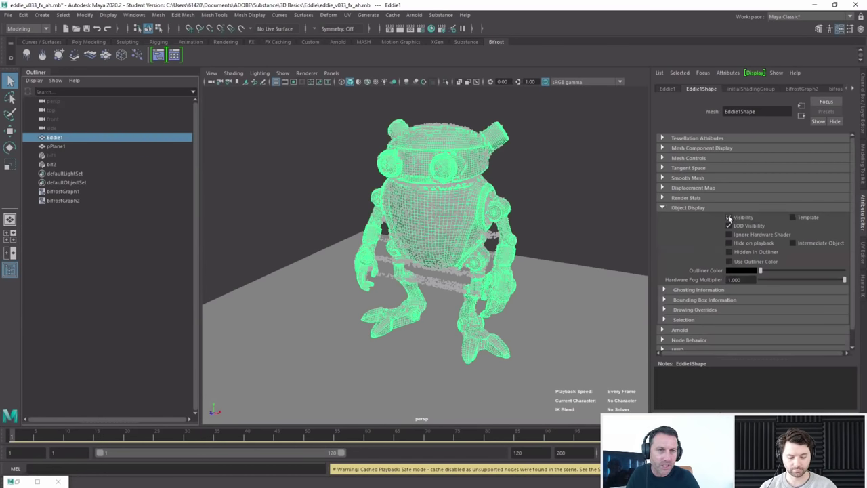
Step: Play back the timeline to simulate the Eddie sand particles collapsing onto the floor plane
left_click(661, 208)
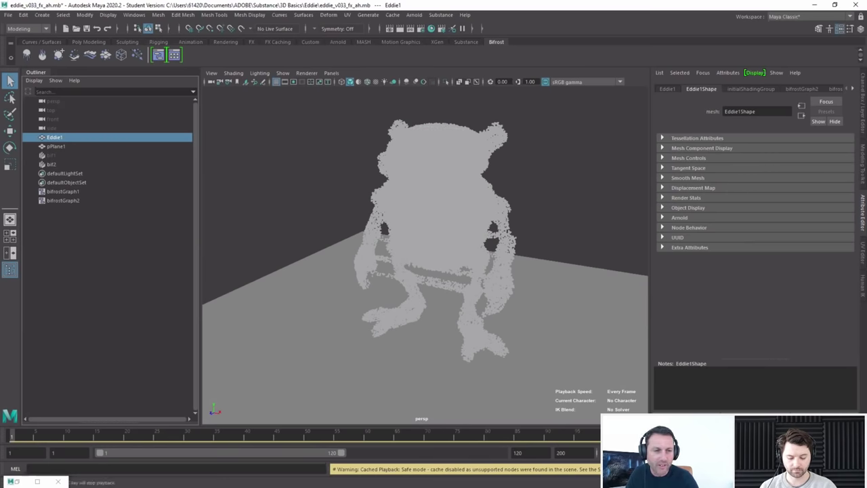
key("alt+v")
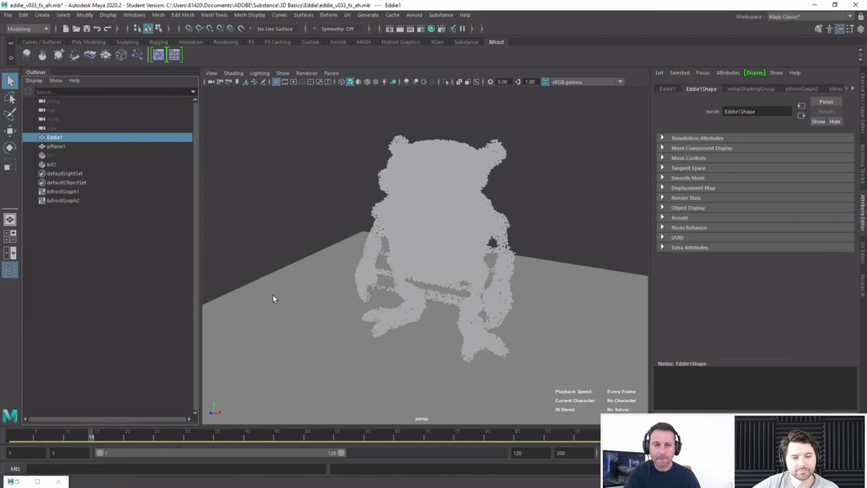
Step: Switch to the slideshow's Demo slide and play the recorded video of the sand simulation
key("alt+Tab")
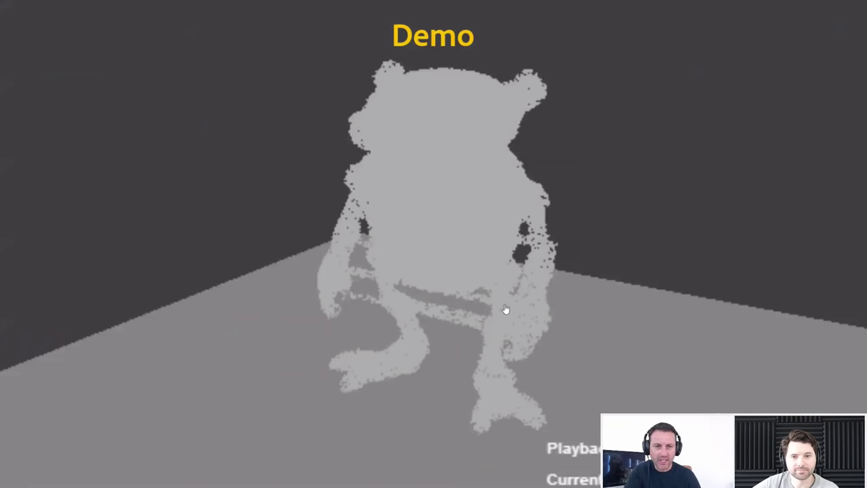
mouse_move(145, 479)
left_click(145, 479)
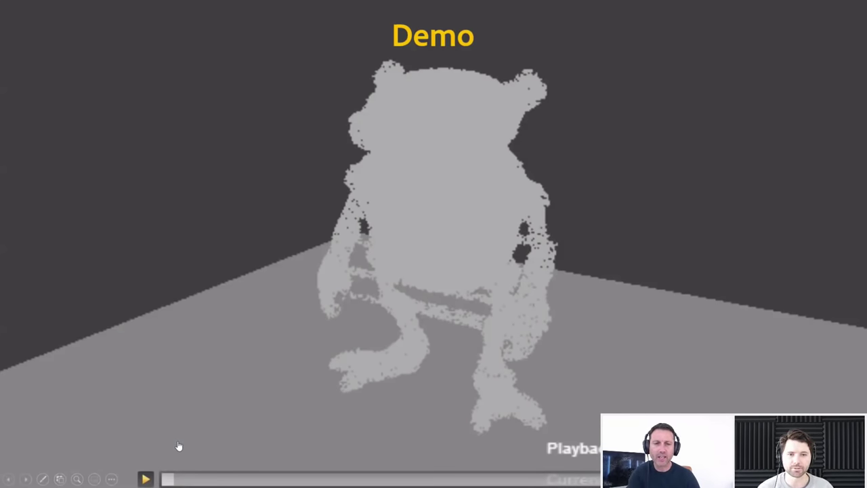
key("Right")
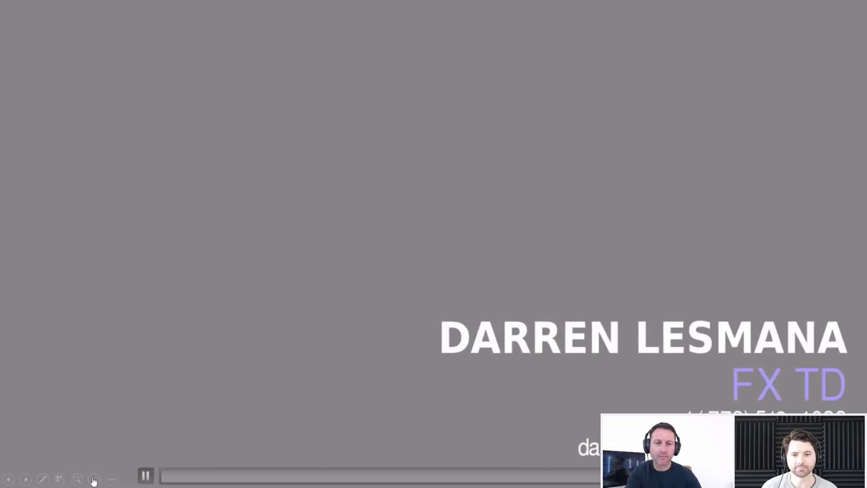
key("Left")
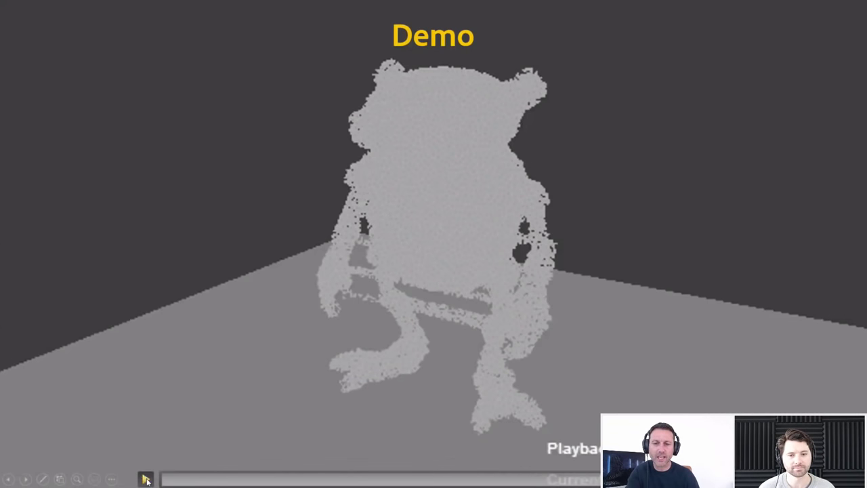
left_click(146, 479)
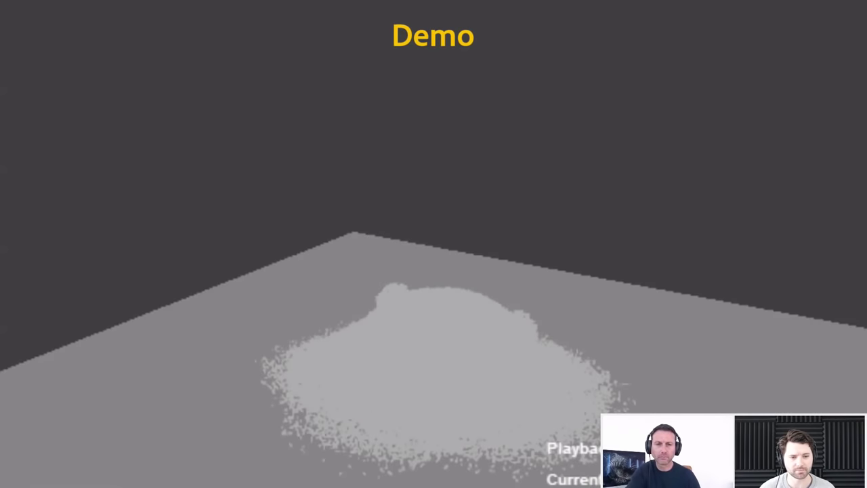
Step: Switch back to Maya, find where the Plug-in Manager is located, and display the FX shelf tools
key("alt+Tab")
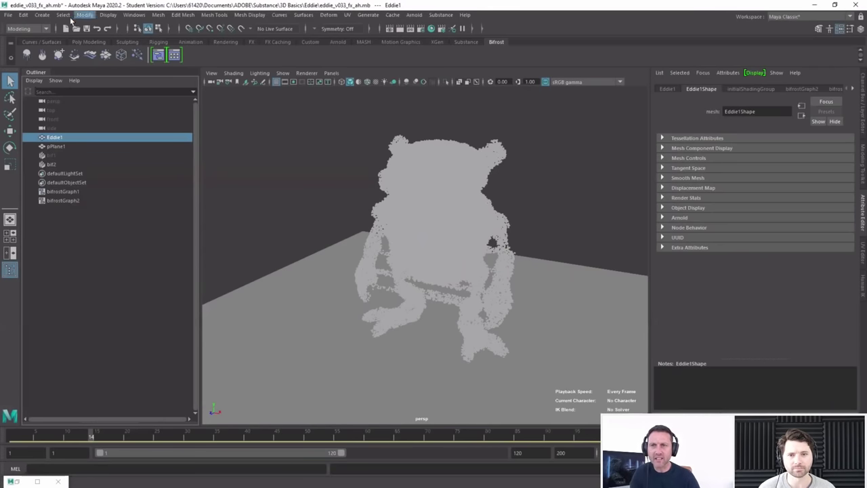
left_click(85, 15)
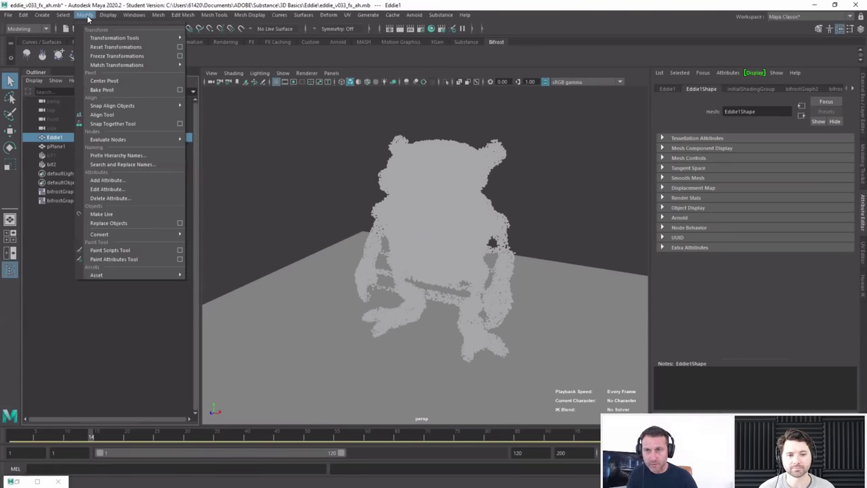
mouse_move(133, 15)
mouse_move(157, 101)
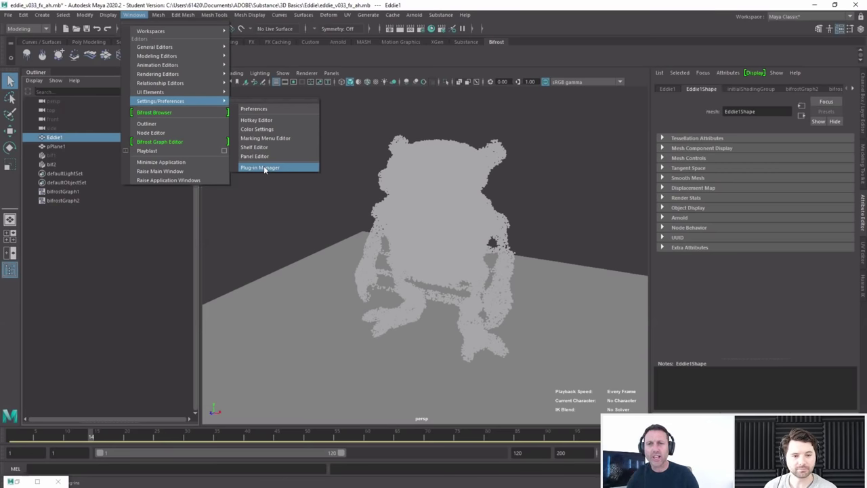
left_click(370, 60)
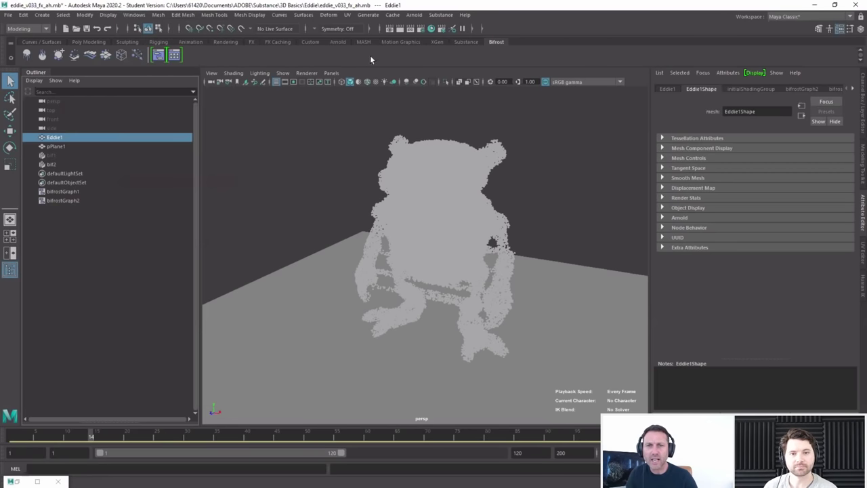
left_click(251, 42)
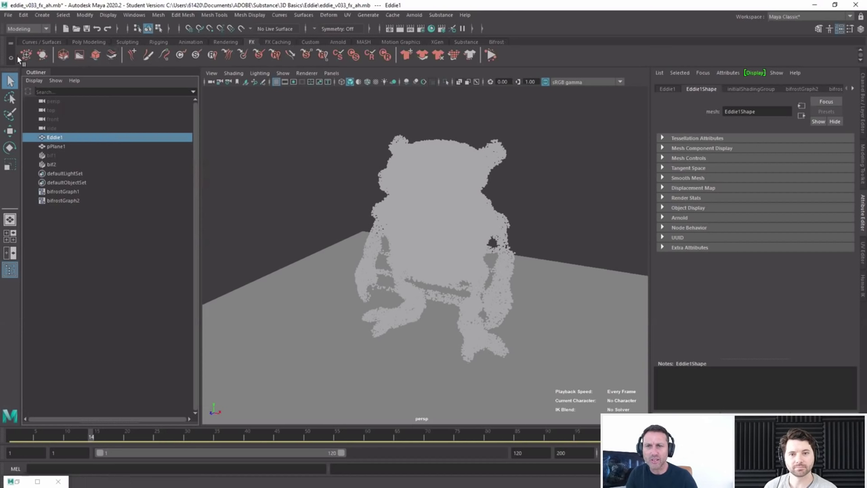
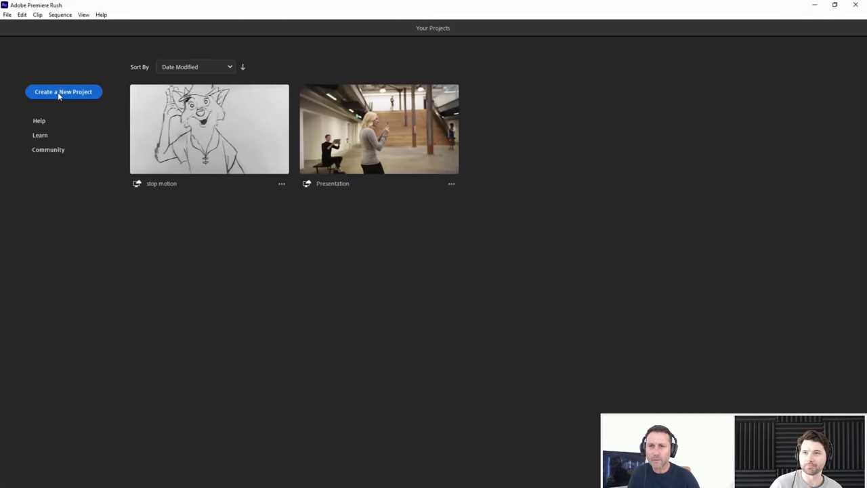
Step: Create a new Premiere Rush project from the Downloads media r1, the bicycle image, the Ant-Man and the Wasp video and Interior_Final_
left_click(58, 92)
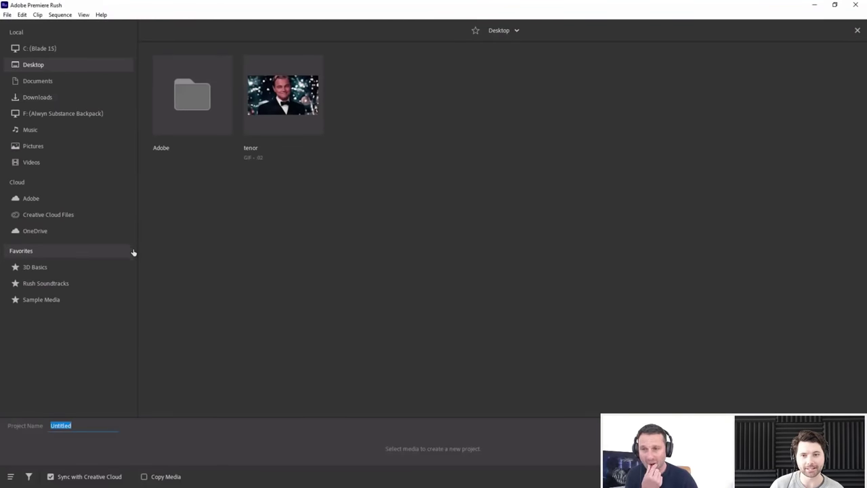
left_click(42, 98)
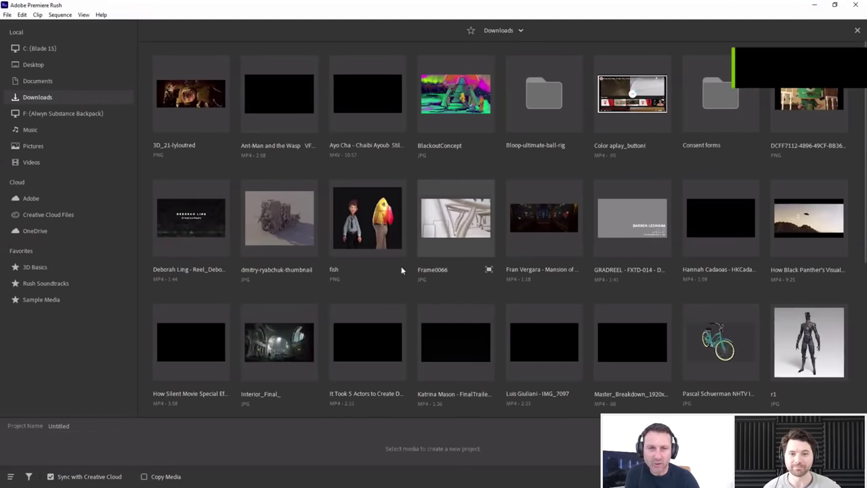
mouse_move(555, 265)
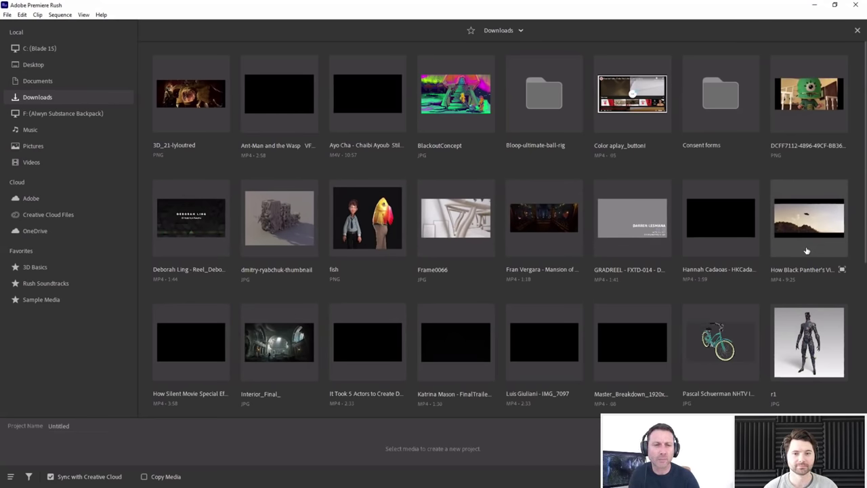
left_click(816, 349)
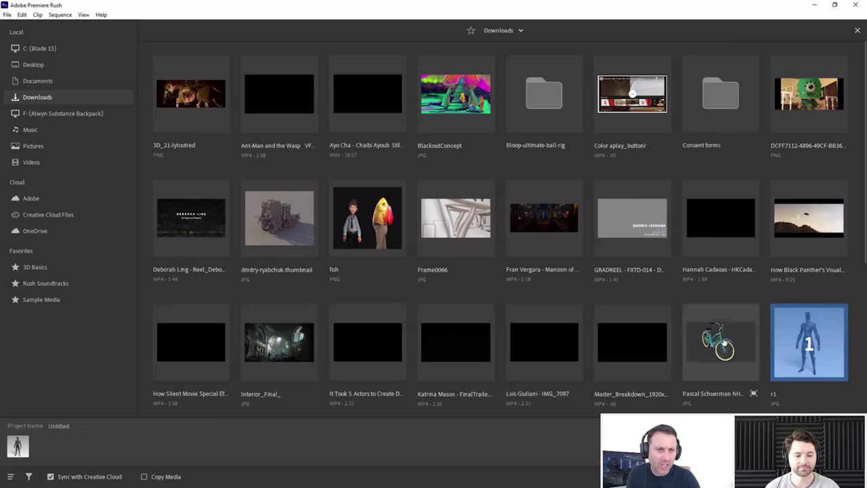
left_click(723, 344)
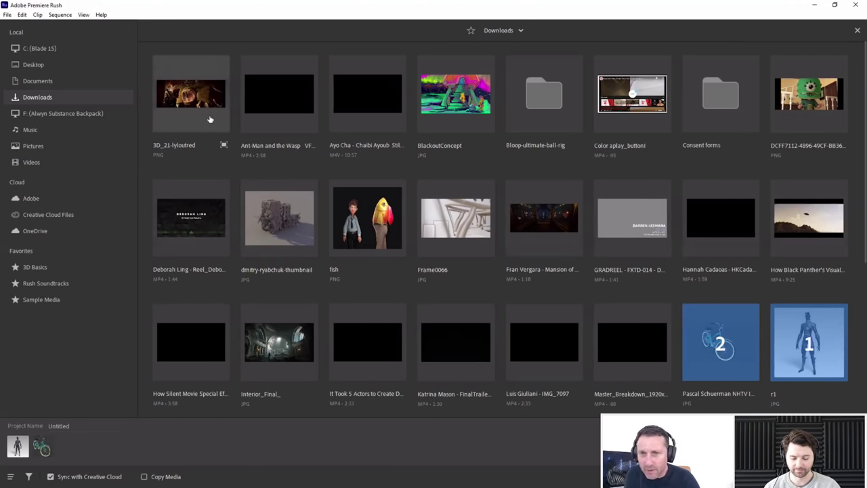
left_click(267, 110)
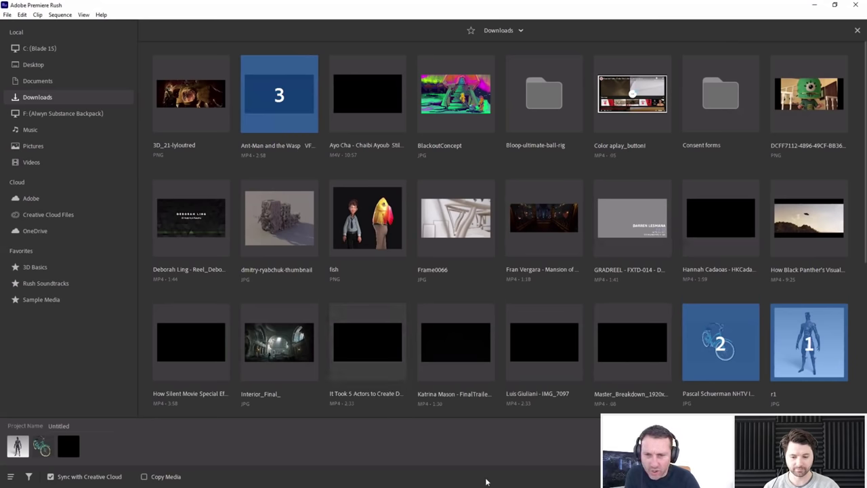
left_click(271, 349)
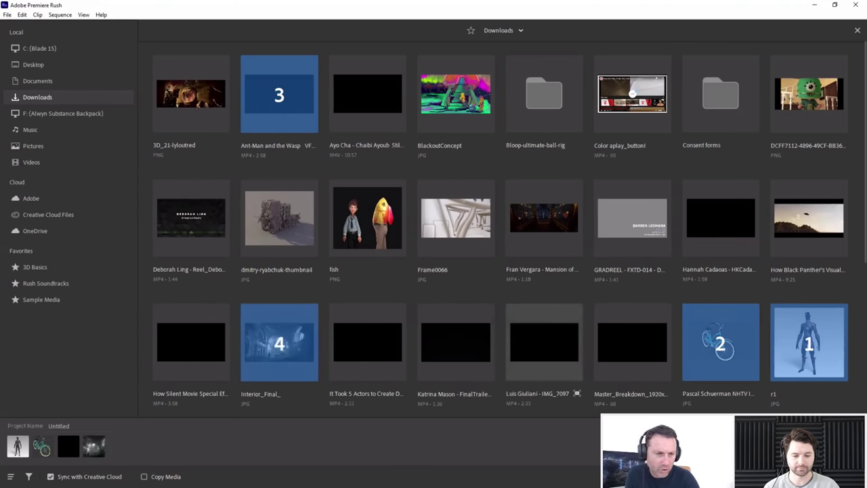
left_click(825, 476)
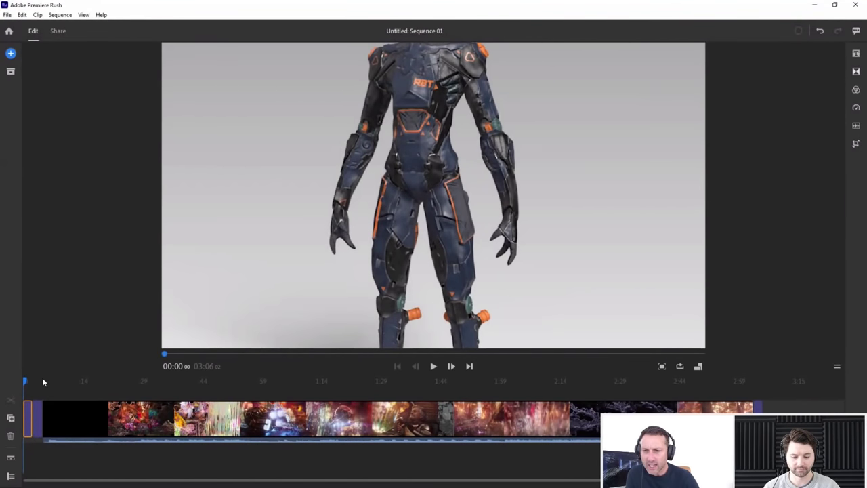
Step: Reposition the first clip's robot image lower in the frame so its head is included
left_click_drag(30, 383, 25, 401)
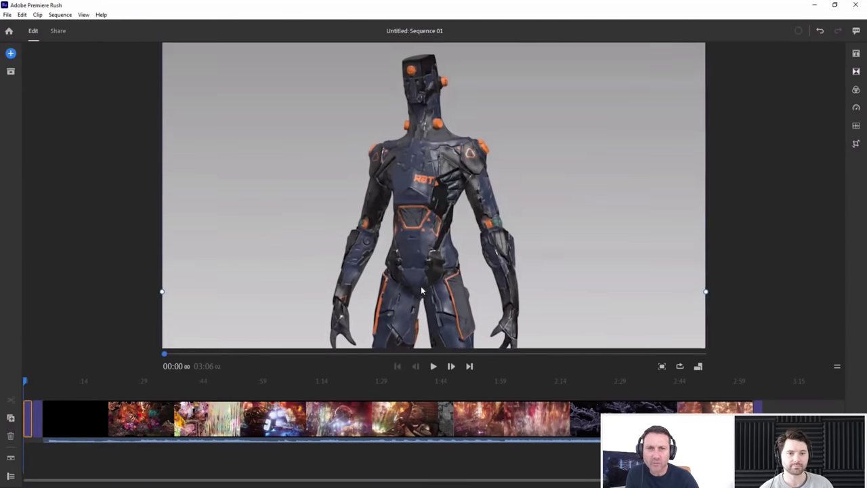
Step: Split the Ant-Man and the Wasp clip at 00:50:24 and 01:29:16 and delete the section between the cuts
left_click(36, 420)
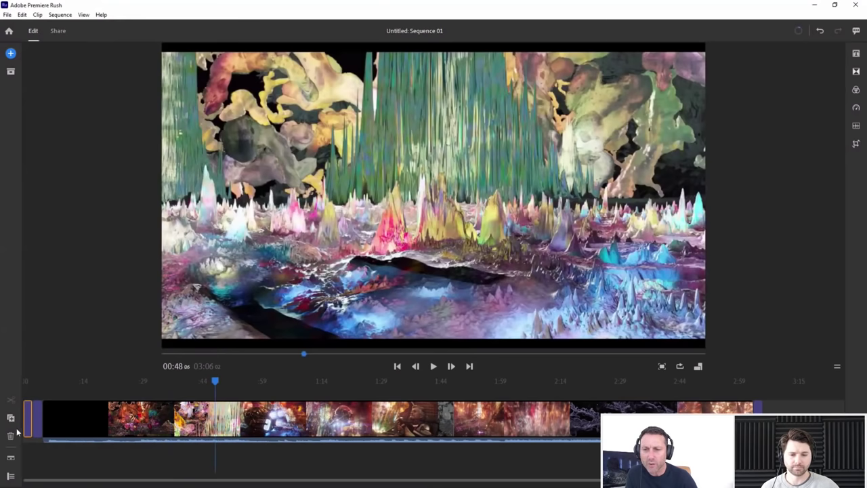
left_click(48, 421)
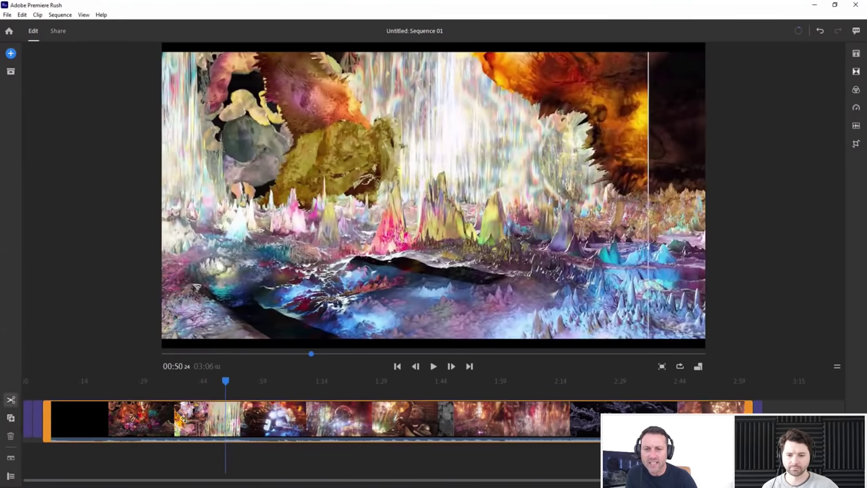
left_click(11, 401)
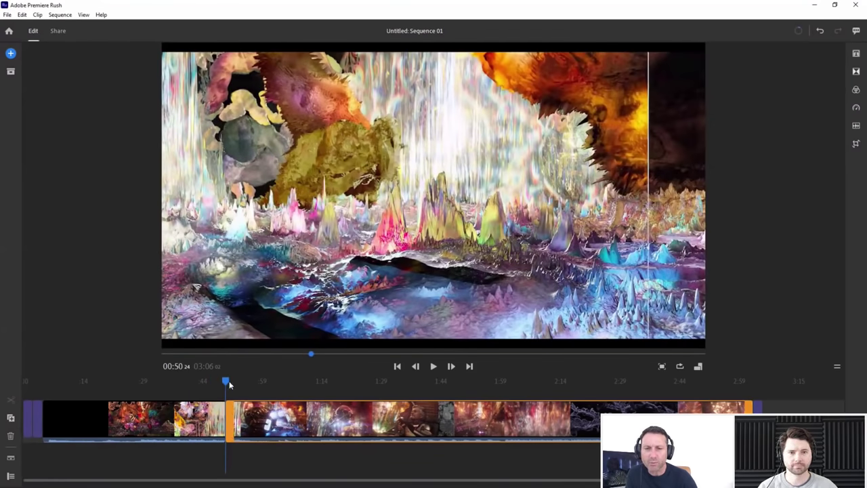
left_click_drag(228, 382, 318, 384)
left_click(11, 401)
left_click(303, 415)
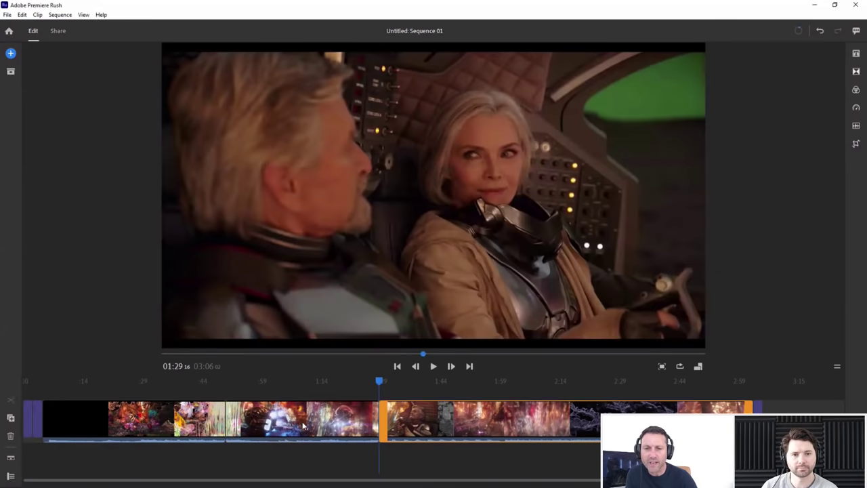
key("Delete")
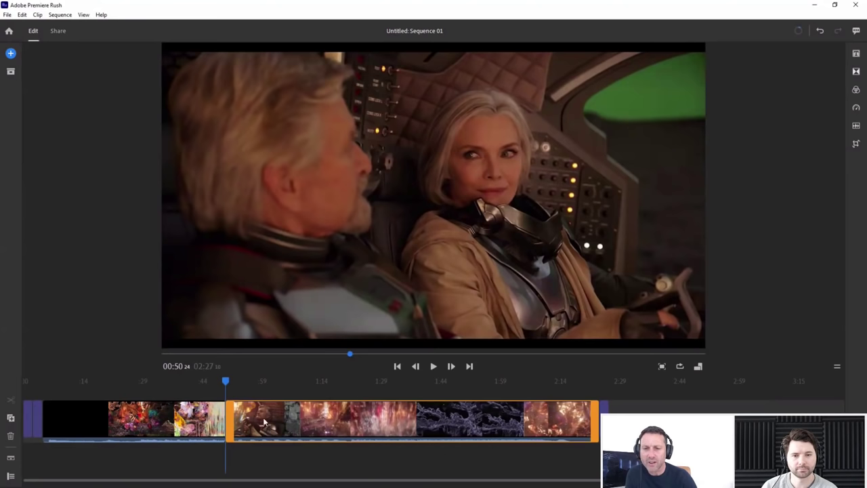
Step: Separate the audio from the second Ant-Man and the Wasp segment and scrub the playhead to 01:44:01
left_click_drag(310, 420, 341, 419)
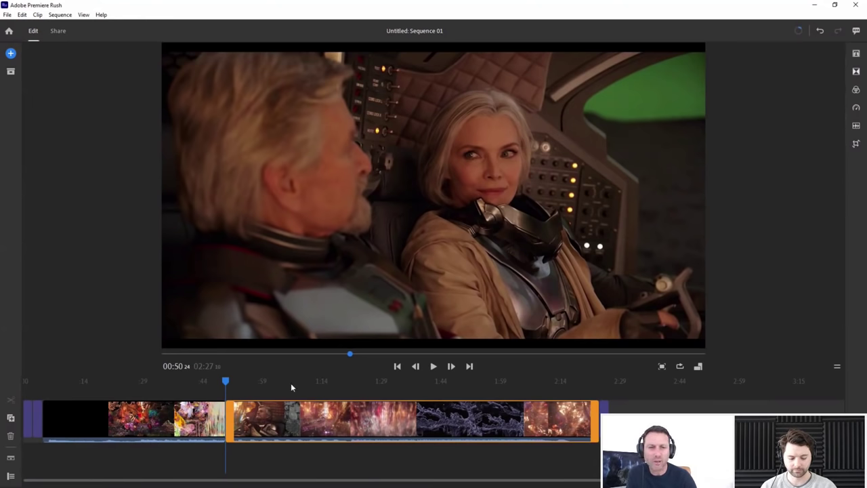
left_click(350, 392)
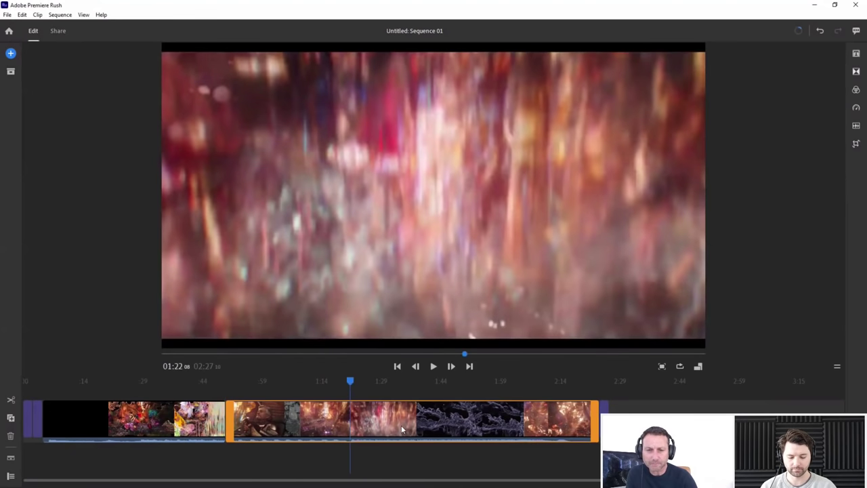
right_click(302, 434)
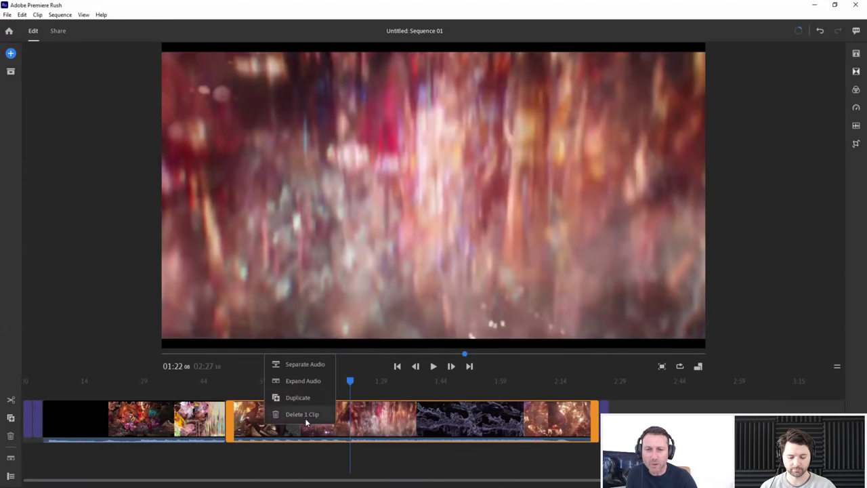
left_click(302, 364)
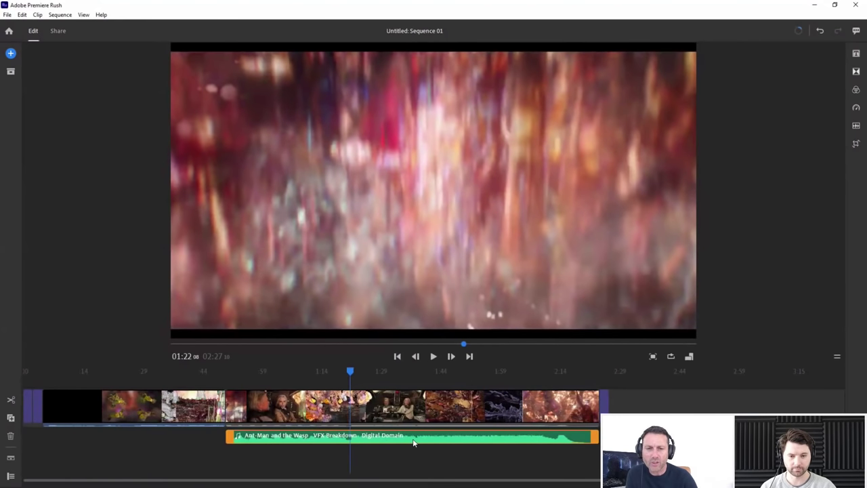
left_click_drag(370, 371, 437, 371)
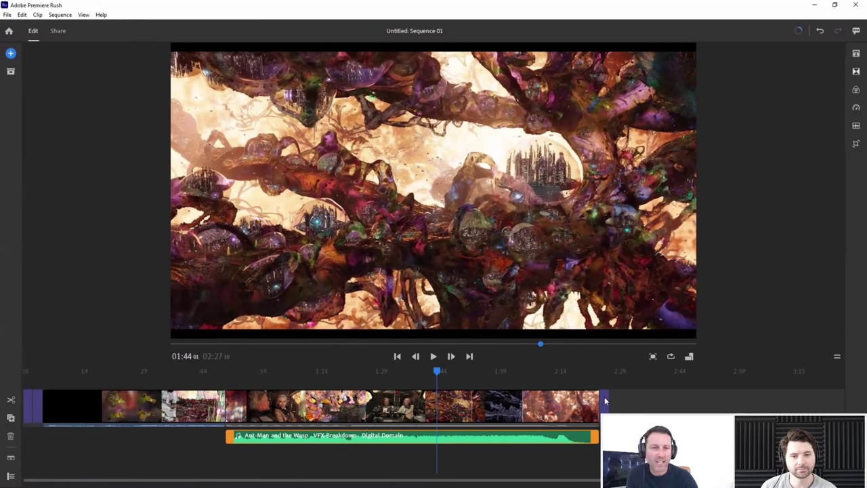
Step: Examine the advanced settings for a local export of Sequence 01 and return to the editing timeline
left_click(57, 31)
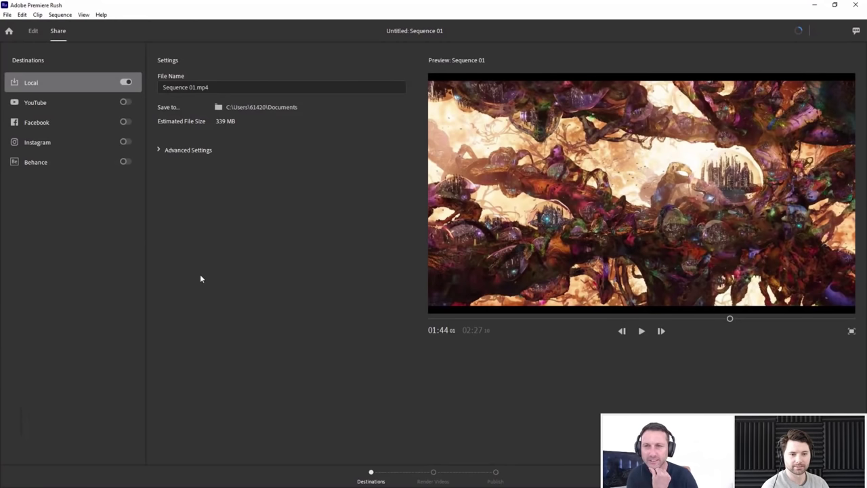
left_click(160, 149)
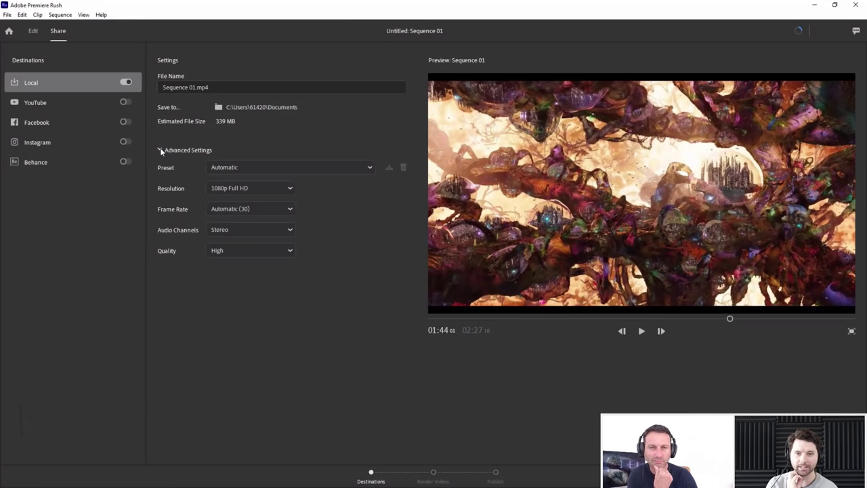
left_click(161, 150)
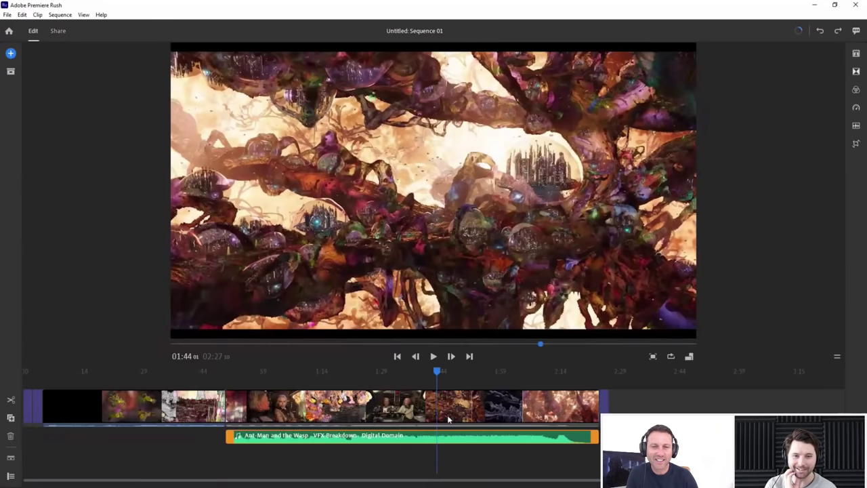
Step: Play back the Ant-Man and the Wasp segment from 01:36:14, resume from 01:57:00, and stop playback at 02:17:07
left_click_drag(469, 372, 407, 409)
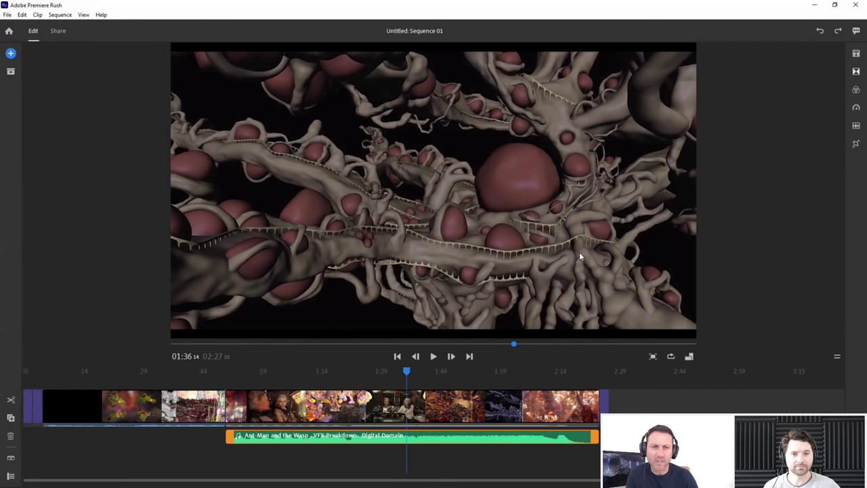
left_click(434, 356)
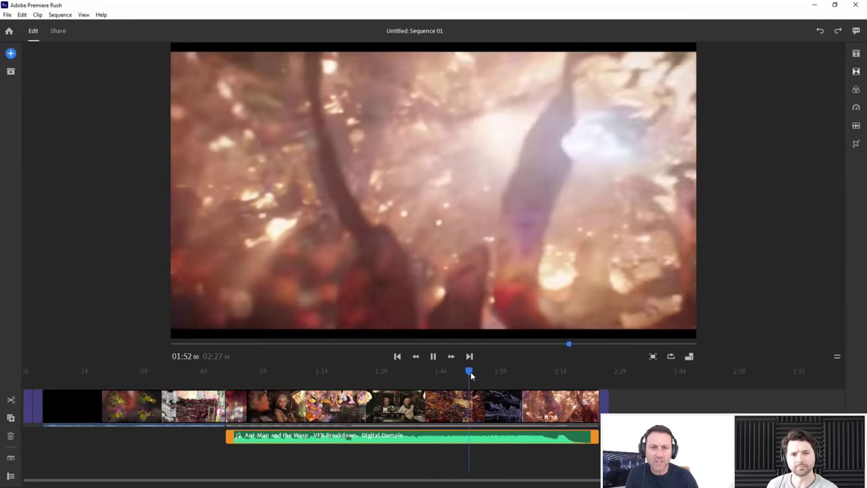
left_click(477, 371)
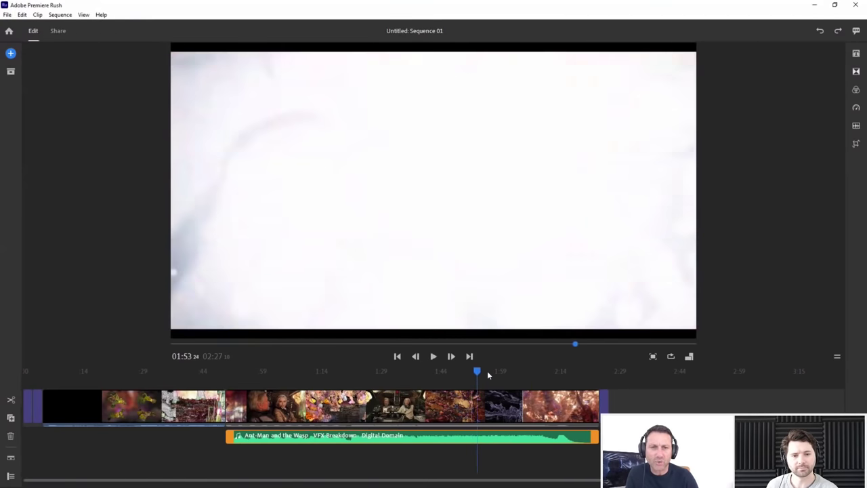
left_click(487, 371)
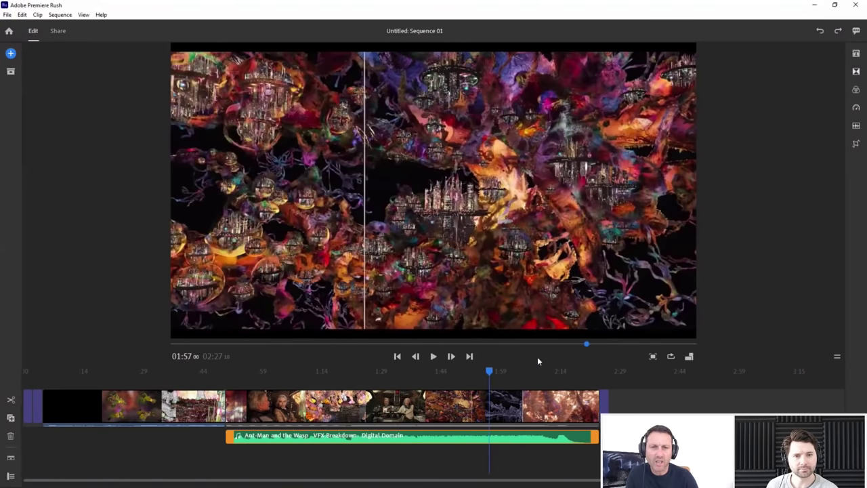
left_click(434, 357)
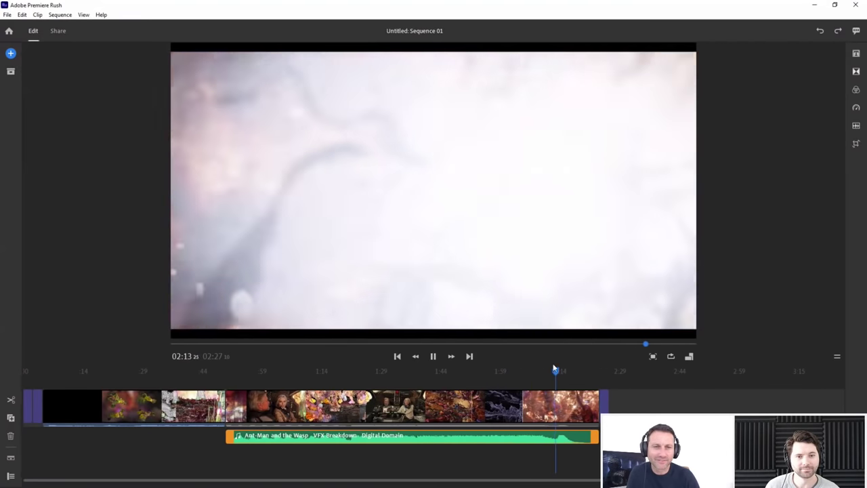
key("space")
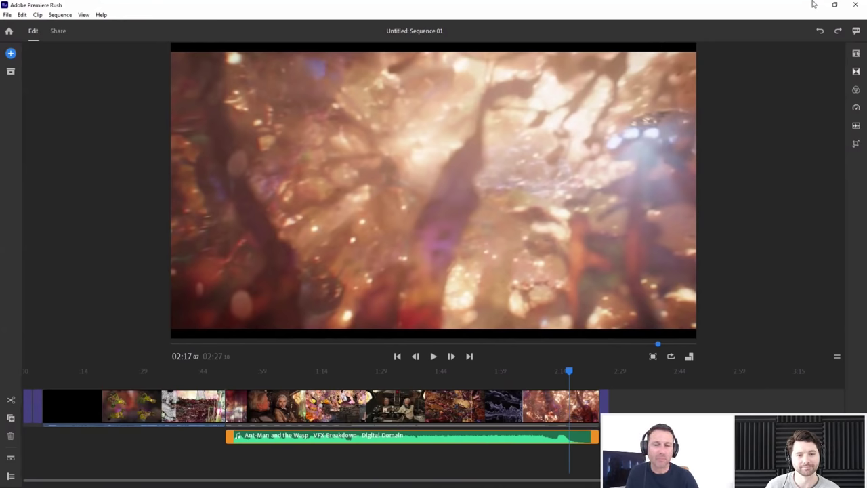
Step: Switch to Creative Cloud Desktop and examine the apps offered in the Video & Motion and 3D & AR categories
key("super+Down")
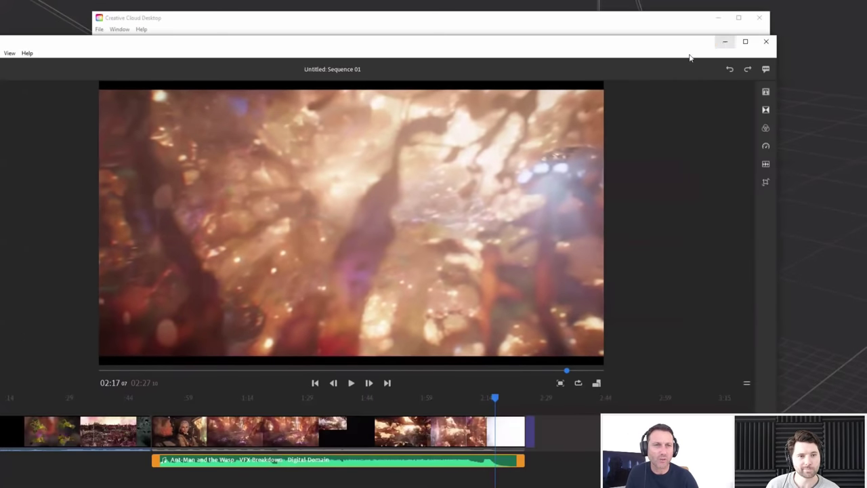
left_click(720, 38)
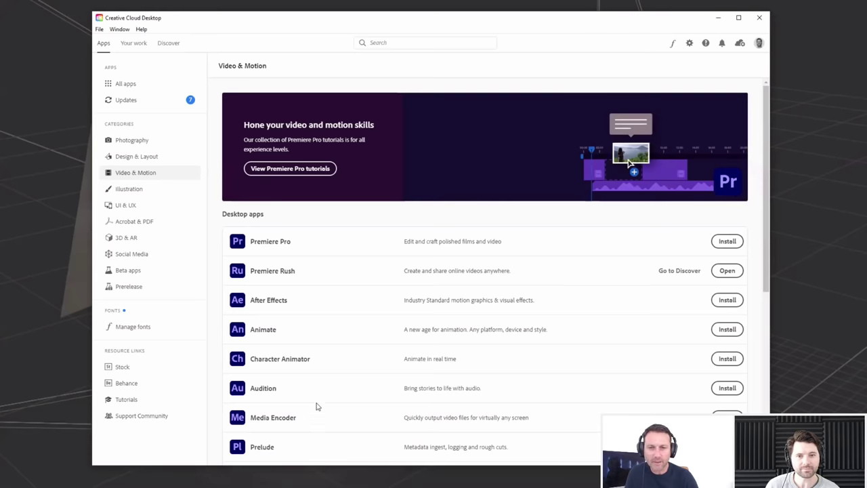
scroll(315, 404, "down", 2)
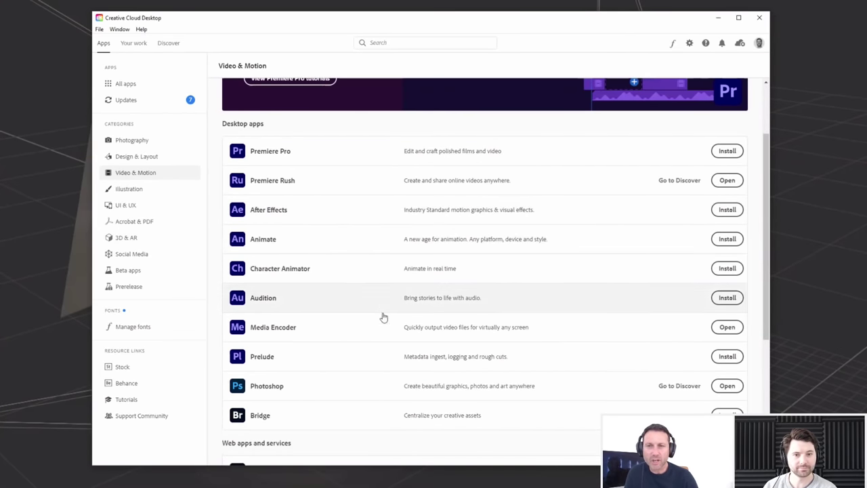
scroll(339, 291, "up", 2)
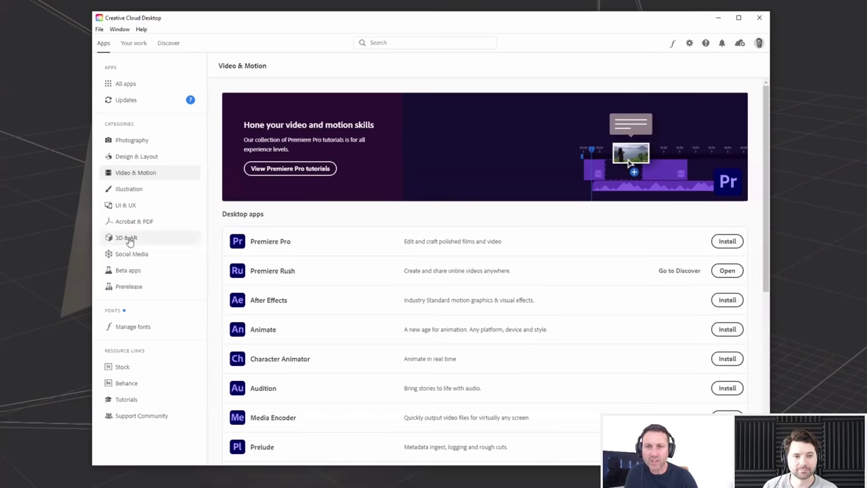
left_click(128, 239)
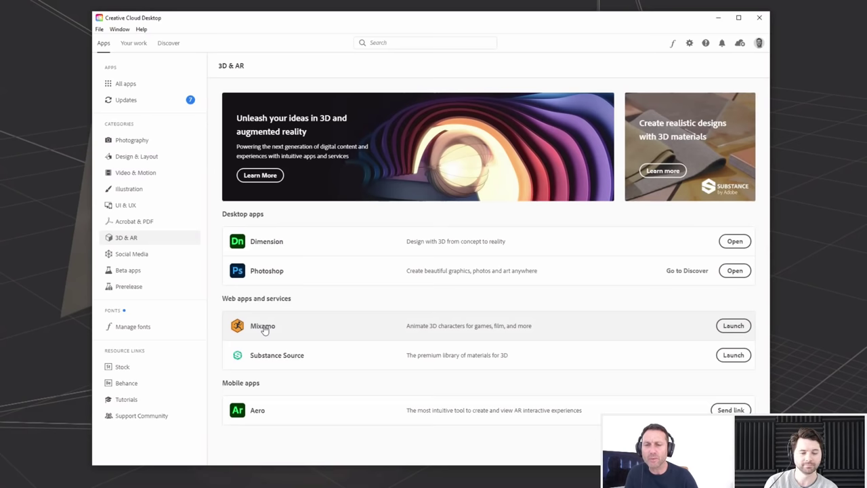
mouse_move(276, 246)
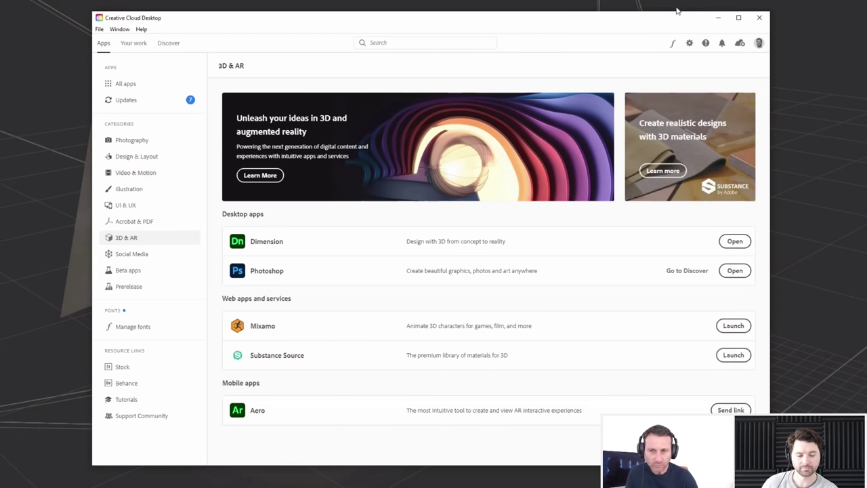
Step: Minimize Creative Cloud Desktop and return to the DEMO slide of the presentation
left_click(718, 18)
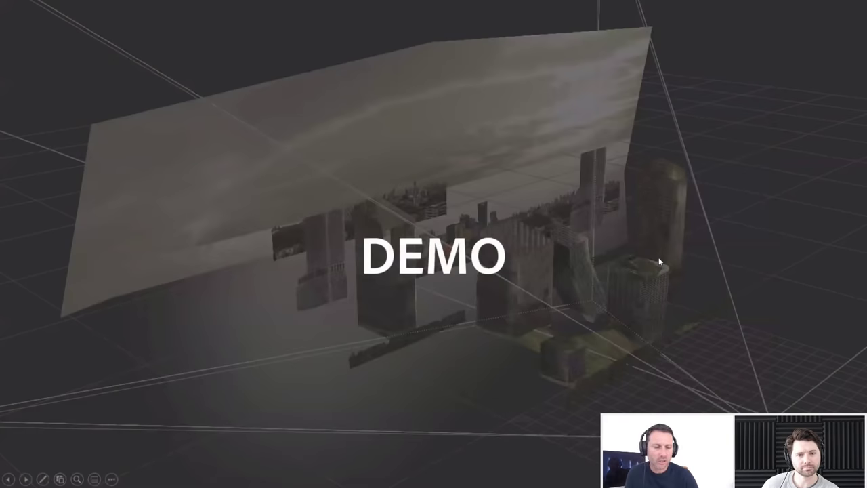
key("Right")
key("Left")
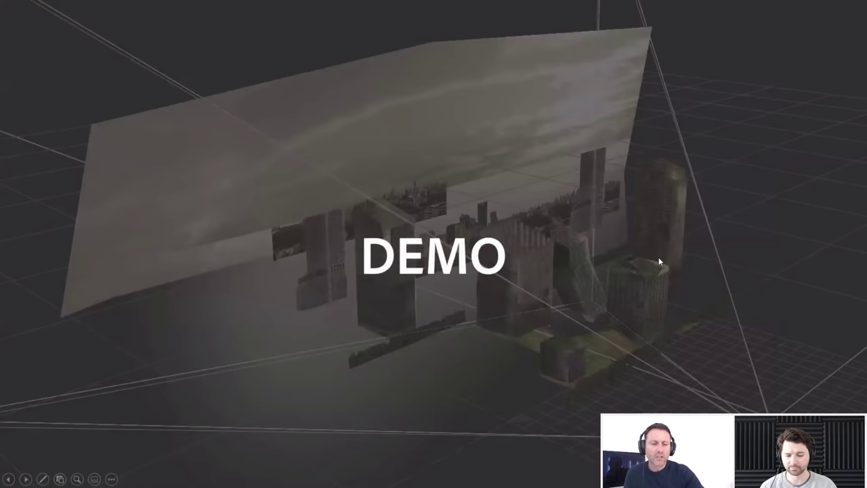